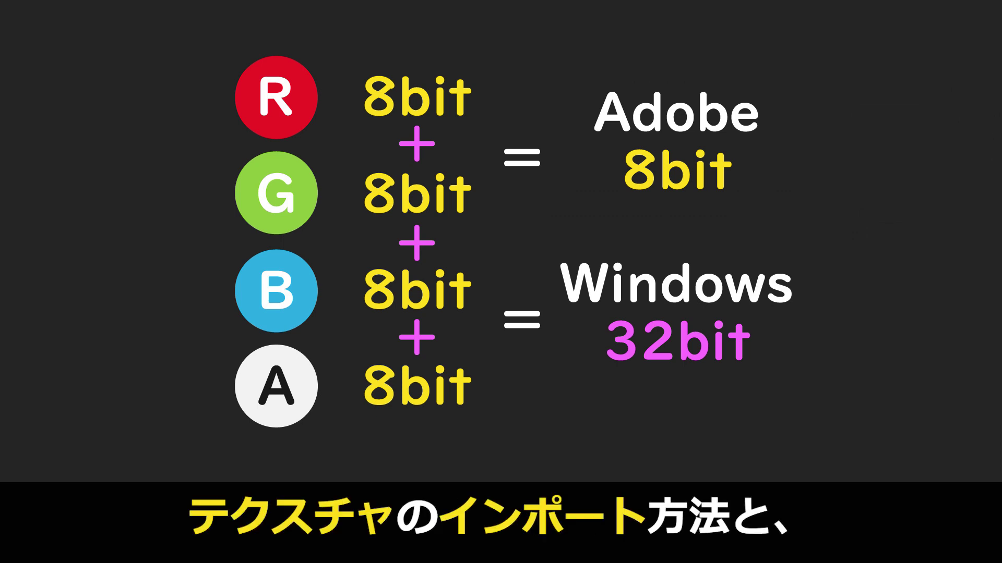
Set the player sprite texture's Mip Gen Settings to NoMipmaps.
click(829, 282)
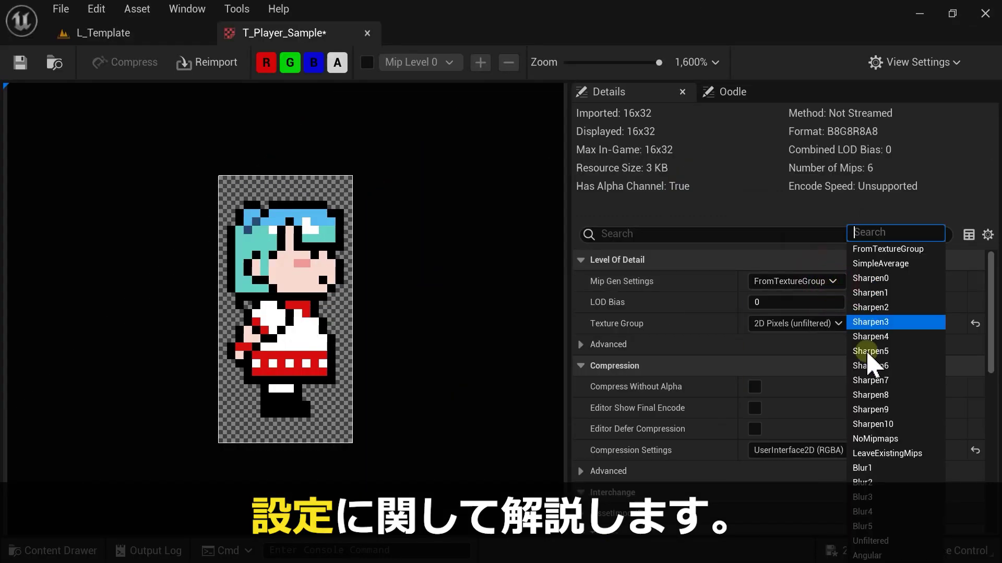
click(890, 439)
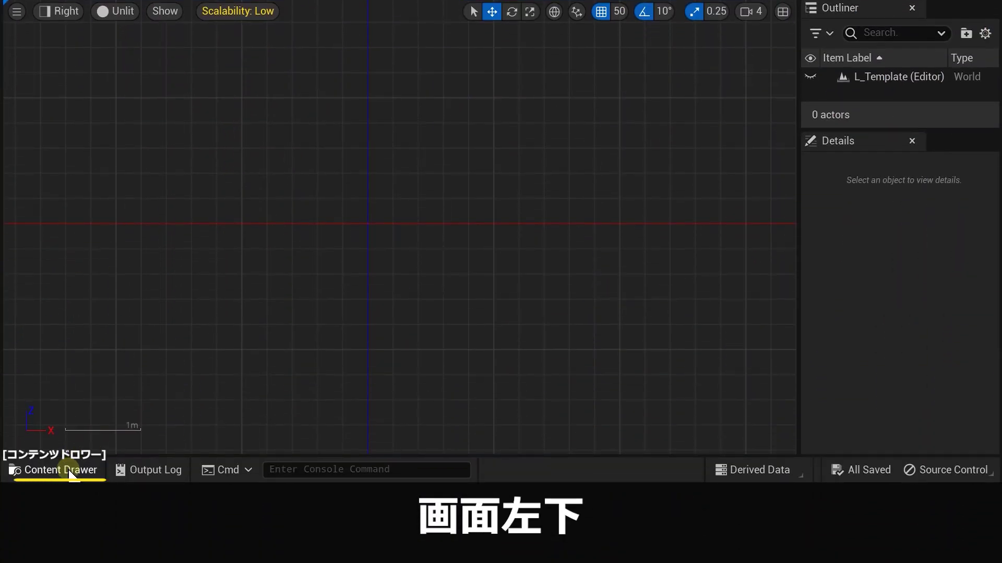
Dock the Content Drawer into the layout as a Content Browser panel and make it taller.
click(98, 472)
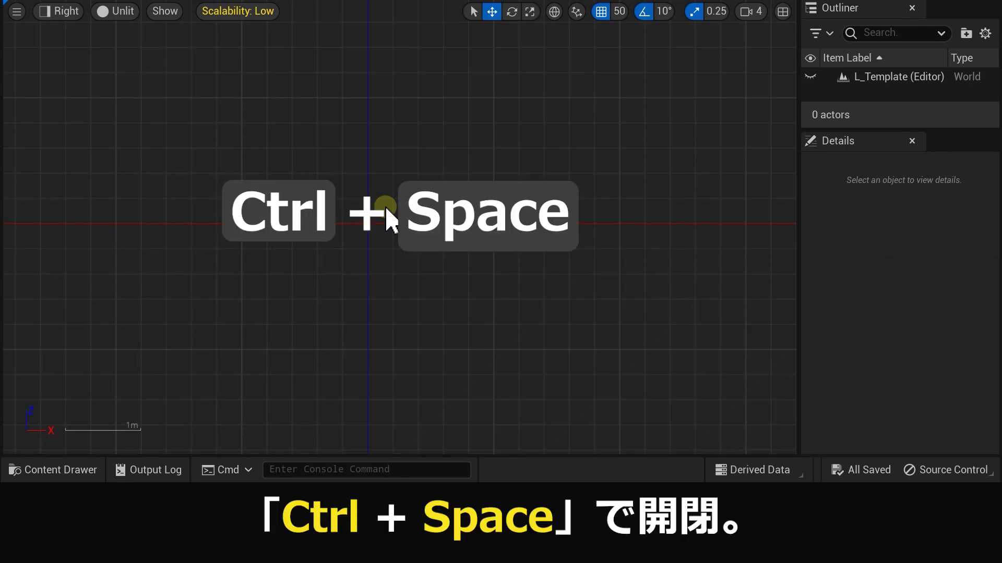
key(ctrl+space)
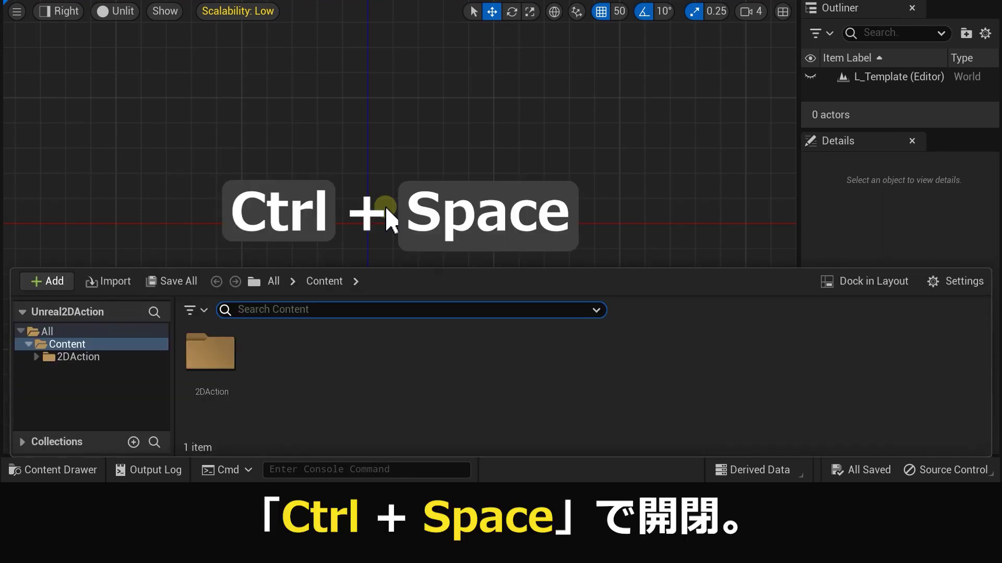
key(ctrl+space)
key(ctrl+space)
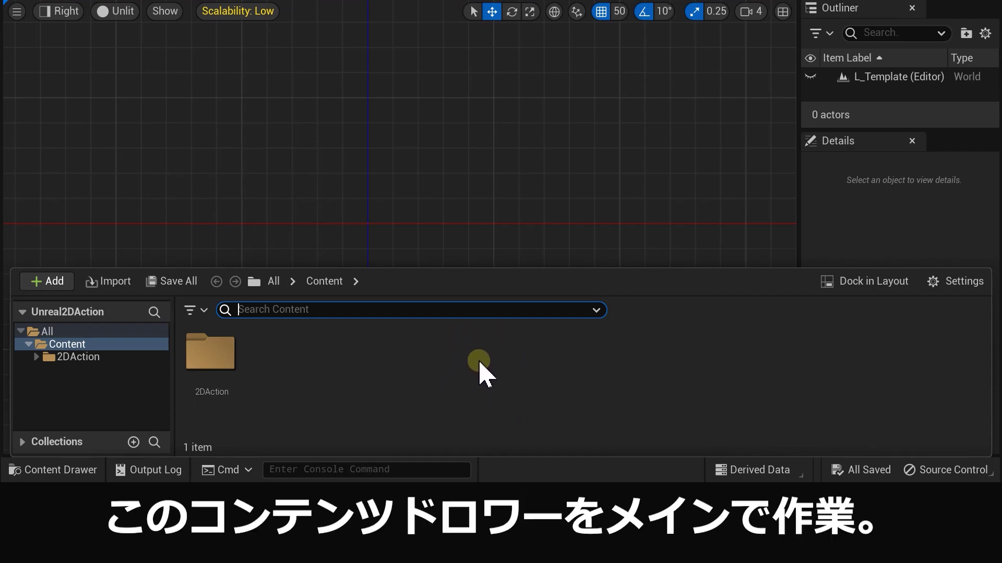
click(870, 285)
drag(731, 295, 734, 191)
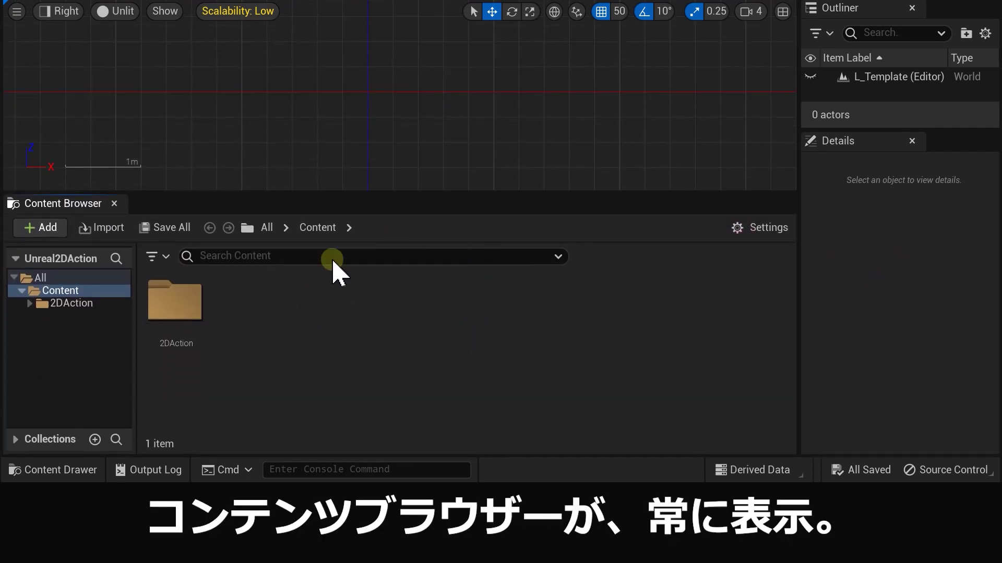
Inside the 2DAction folder, create a new folder named Assets.
click(203, 319)
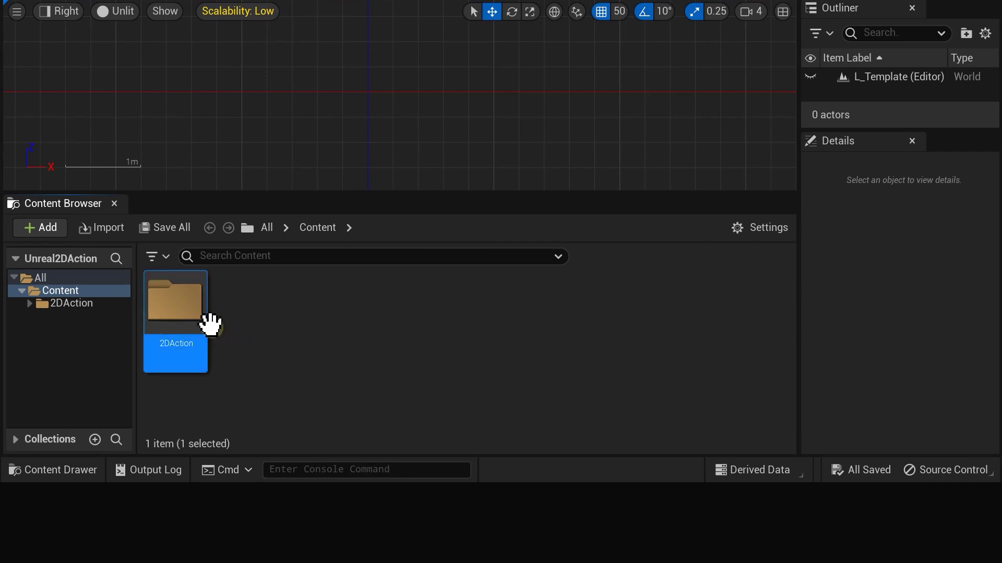
double_click(195, 313)
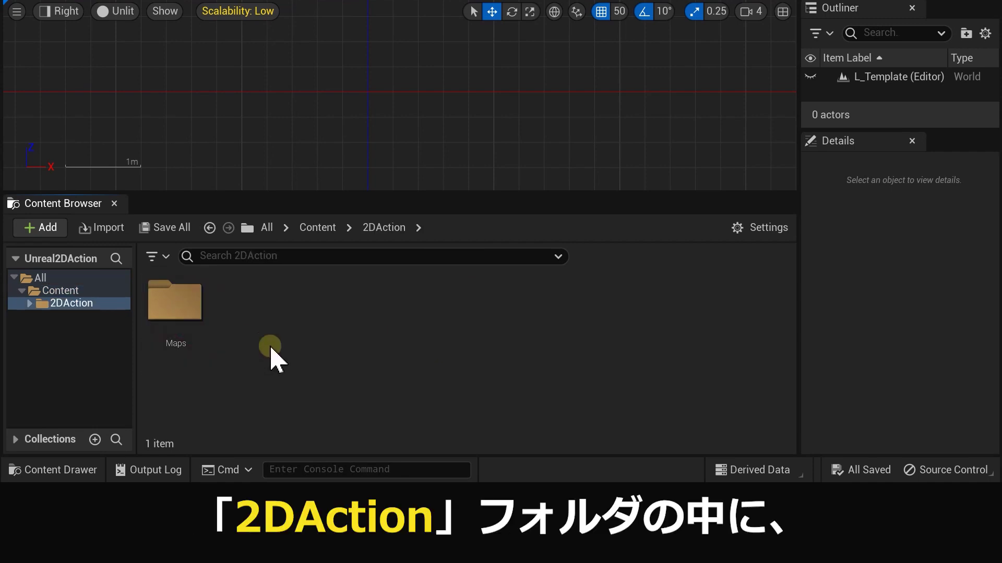
right_click(269, 308)
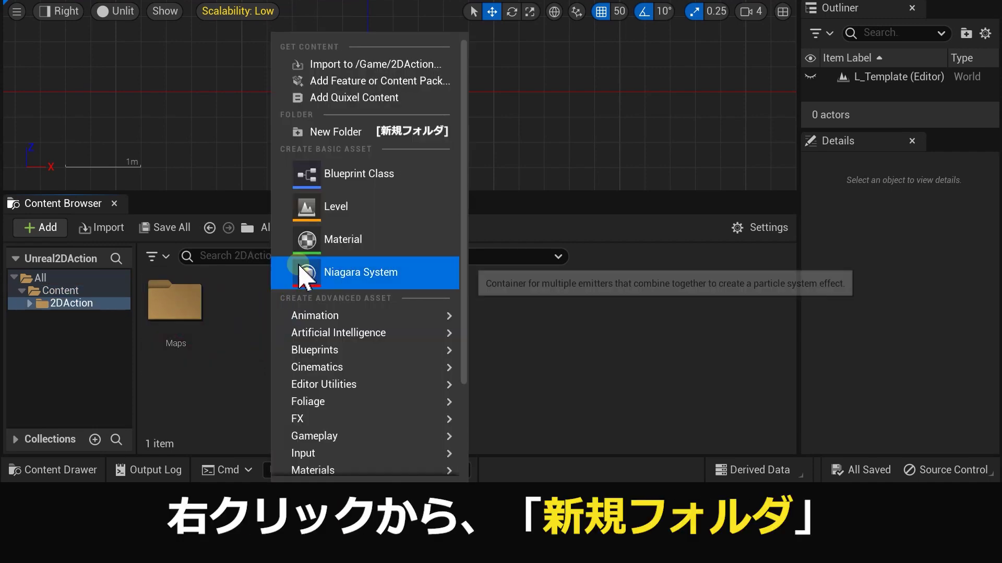
click(334, 132)
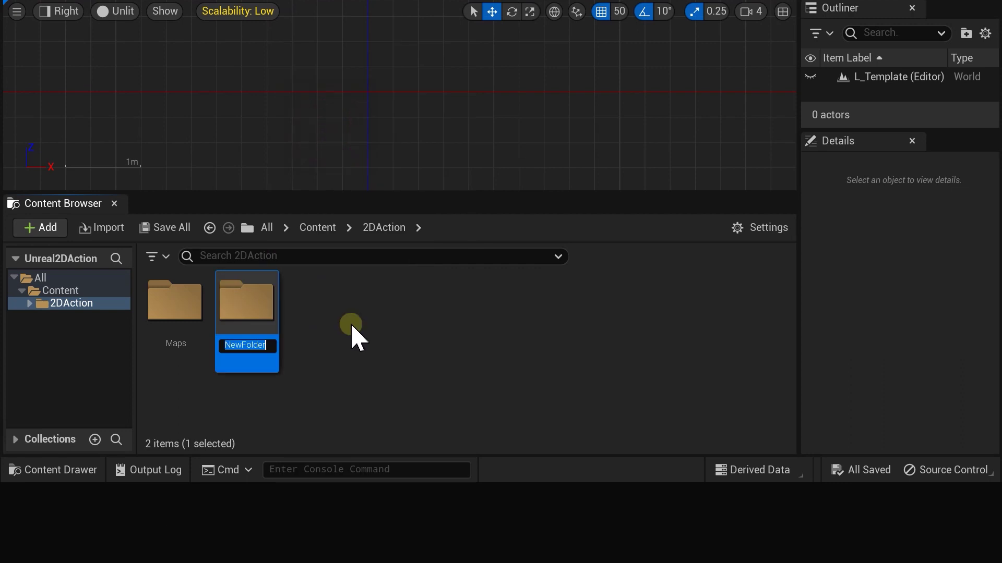
text(Asset)
key(Return)
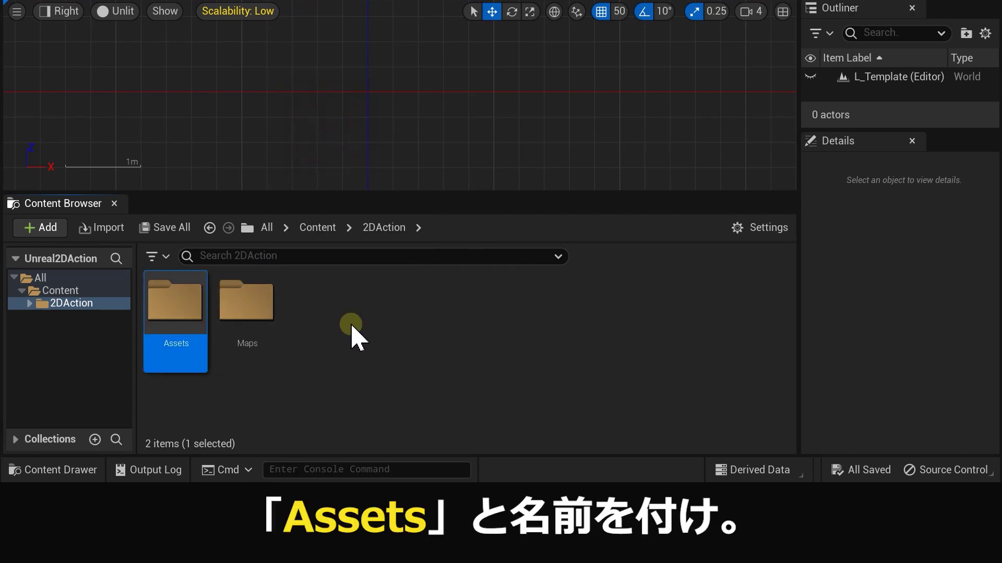
Inside Assets, create a Textures folder and open it.
double_click(192, 312)
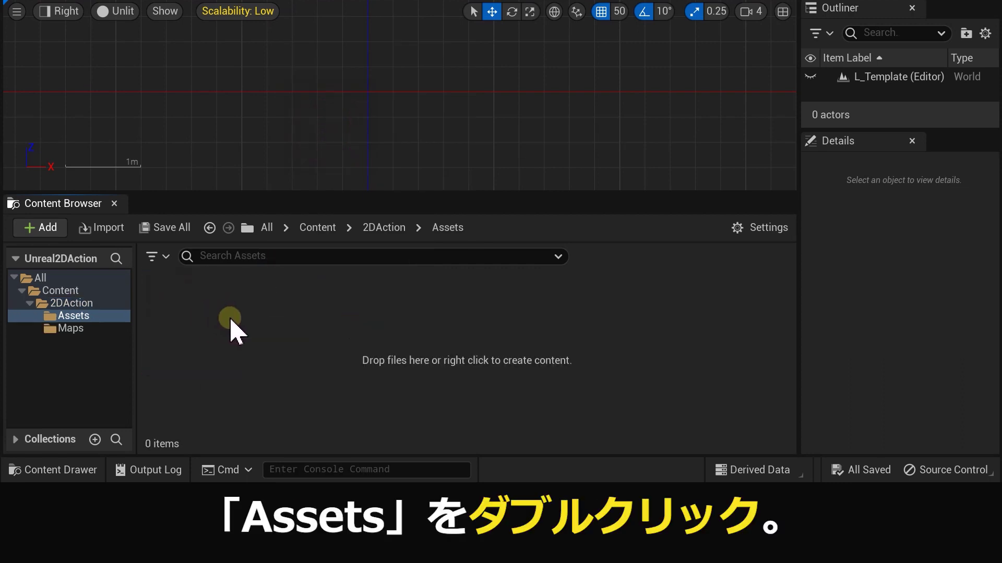
right_click(209, 311)
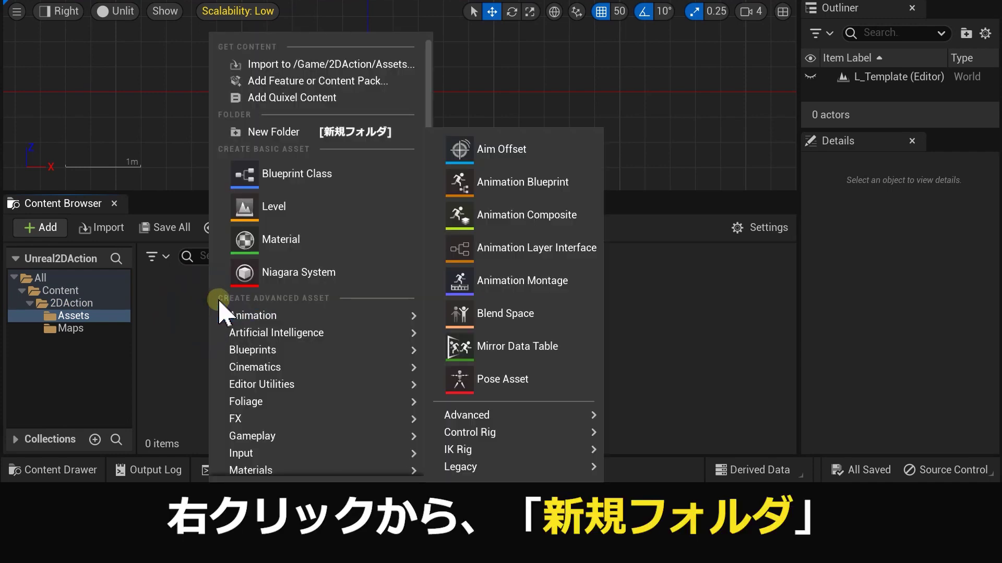
click(295, 131)
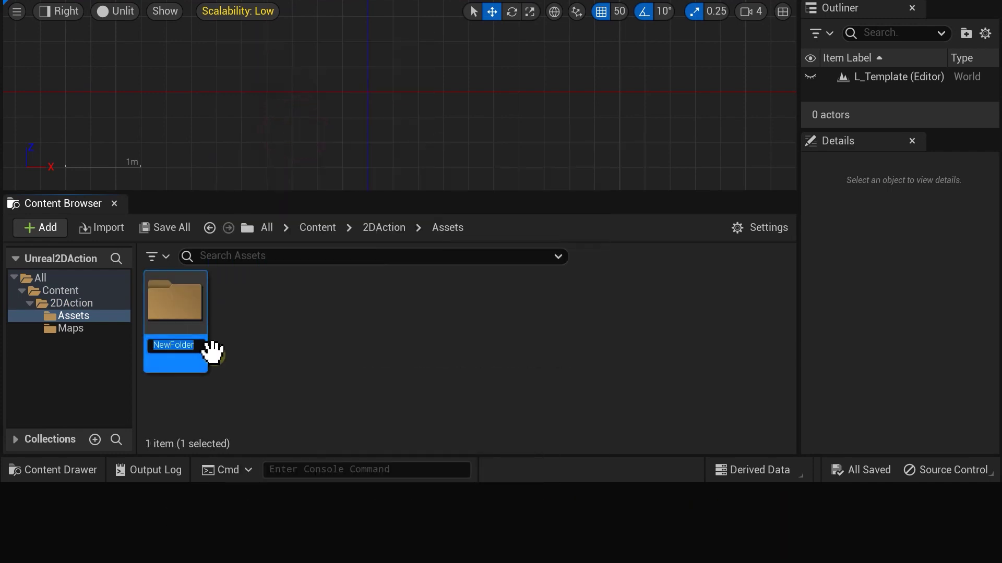
text(Textures)
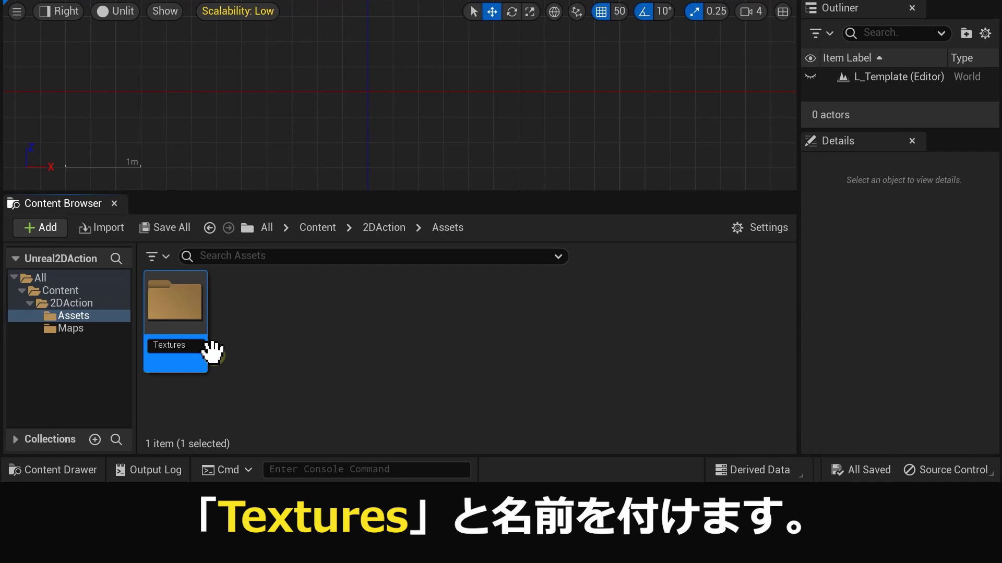
double_click(177, 314)
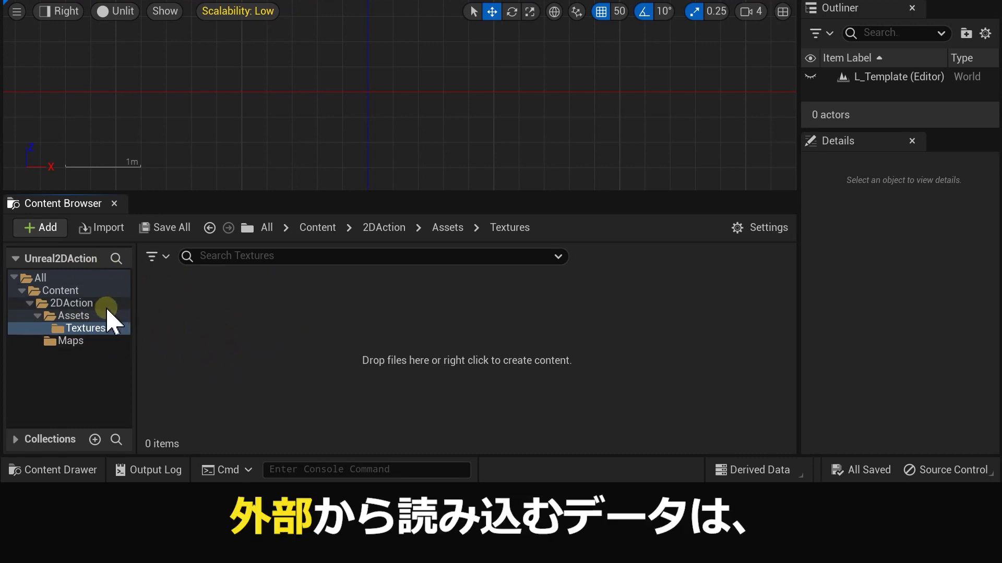
click(79, 315)
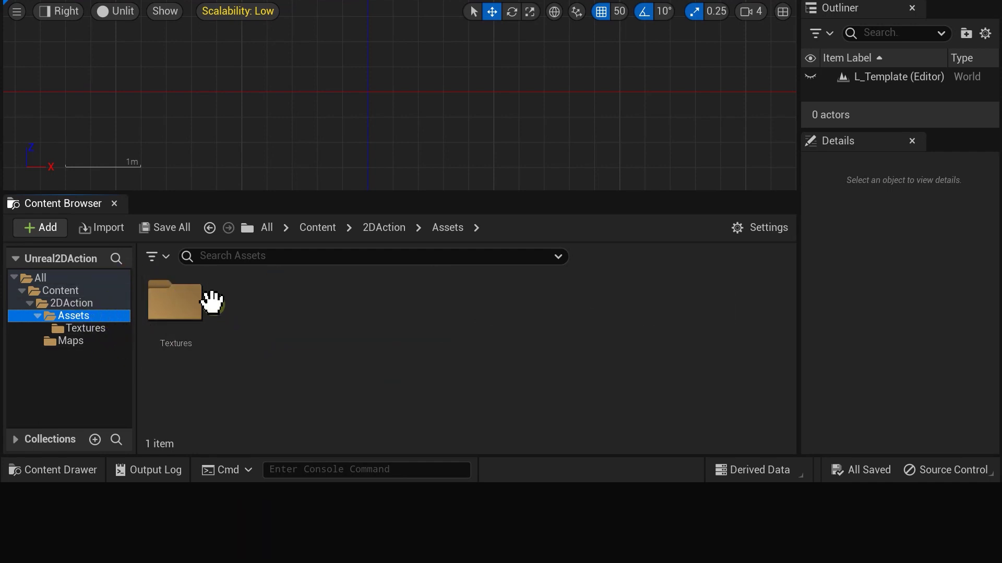
click(160, 311)
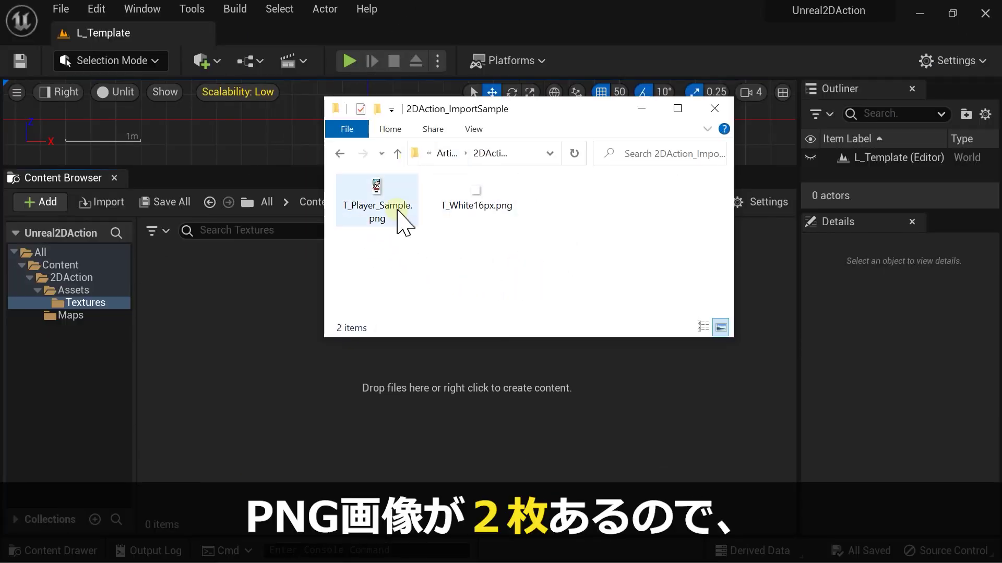
Drag T_Player_Sample.png and T_White16px.png from File Explorer into the Textures folder.
drag(522, 257, 359, 204)
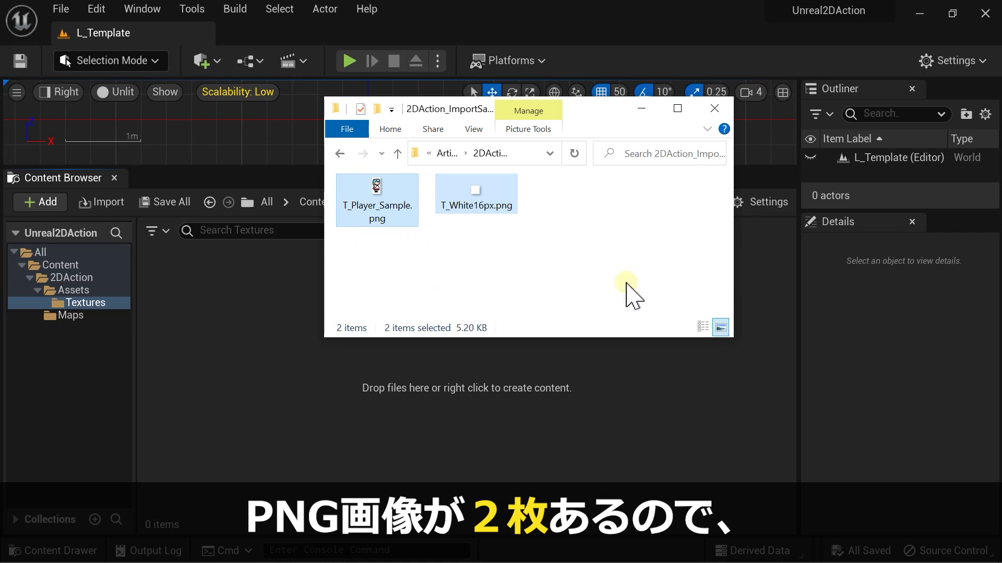
drag(376, 195, 201, 339)
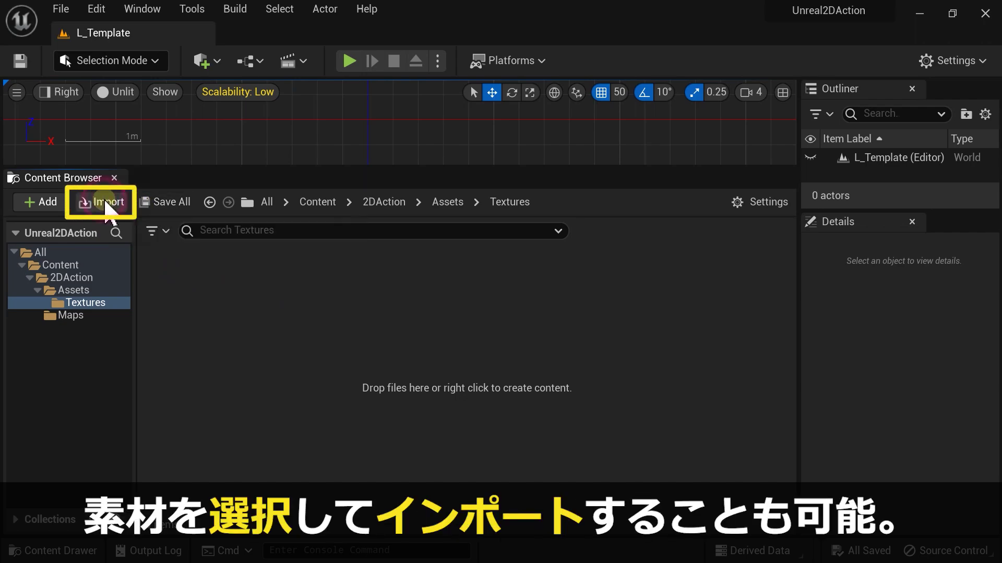
Import T_Player_Sample.png and T_White16px.png through the Import file dialog.
click(110, 204)
drag(371, 321, 206, 224)
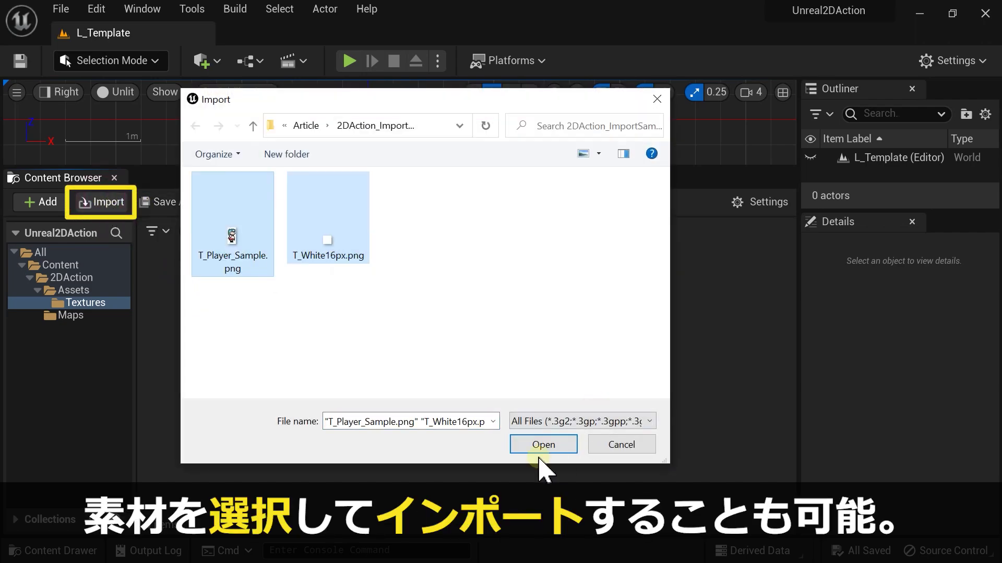
click(543, 444)
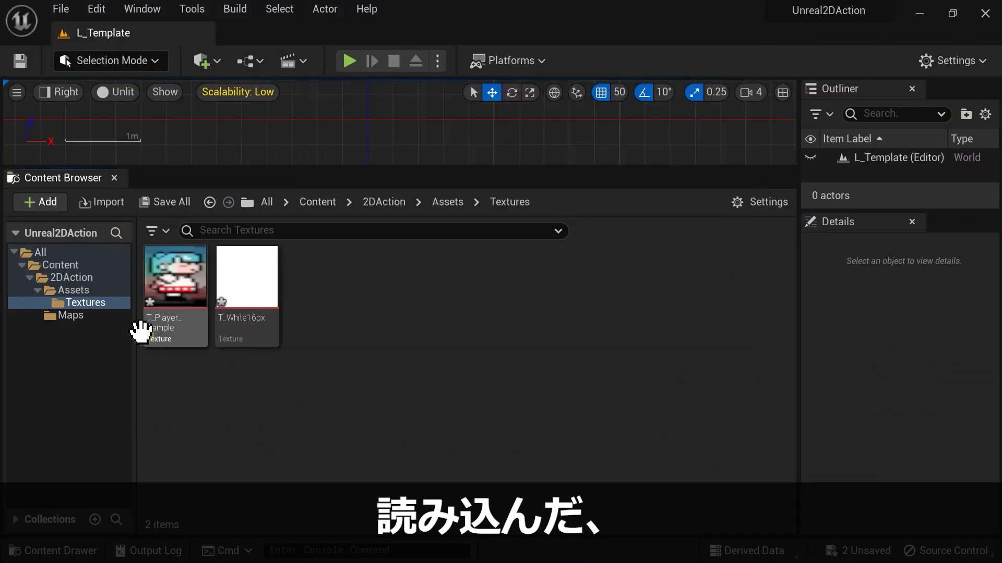
Open T_Player_Sample in a maximized texture editor.
click(156, 318)
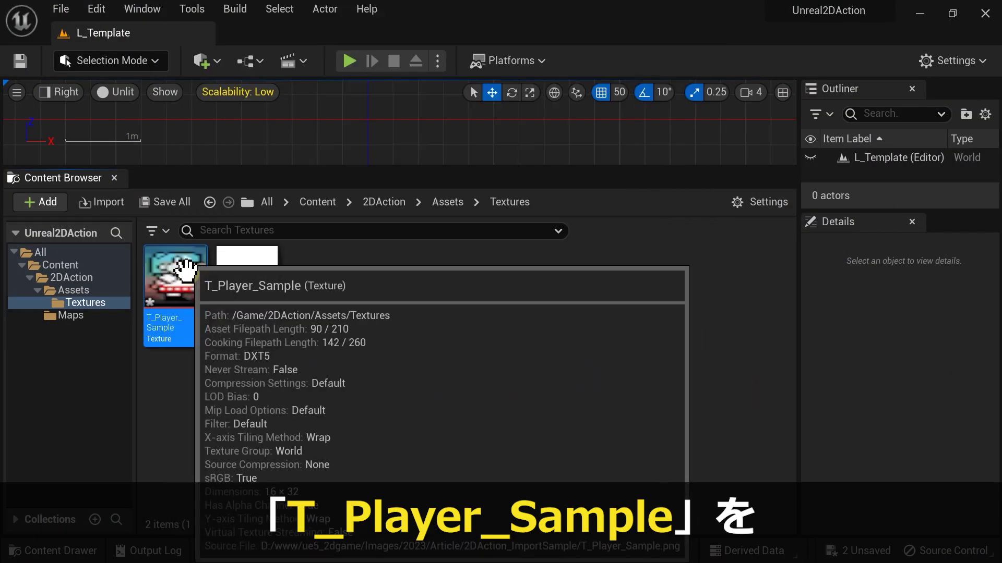
double_click(159, 275)
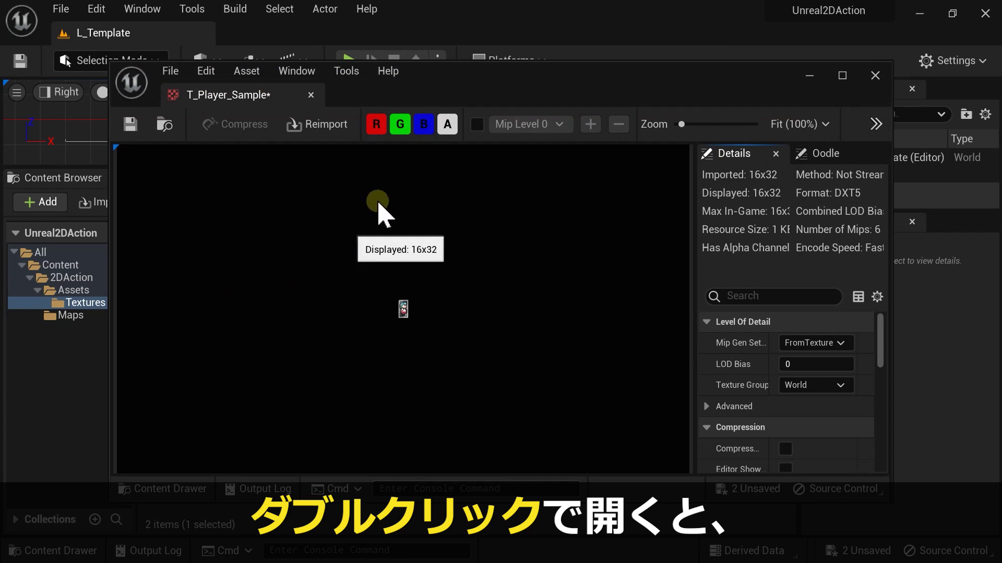
double_click(459, 79)
scroll(487, 287, up, 5)
scroll(489, 286, up, 4)
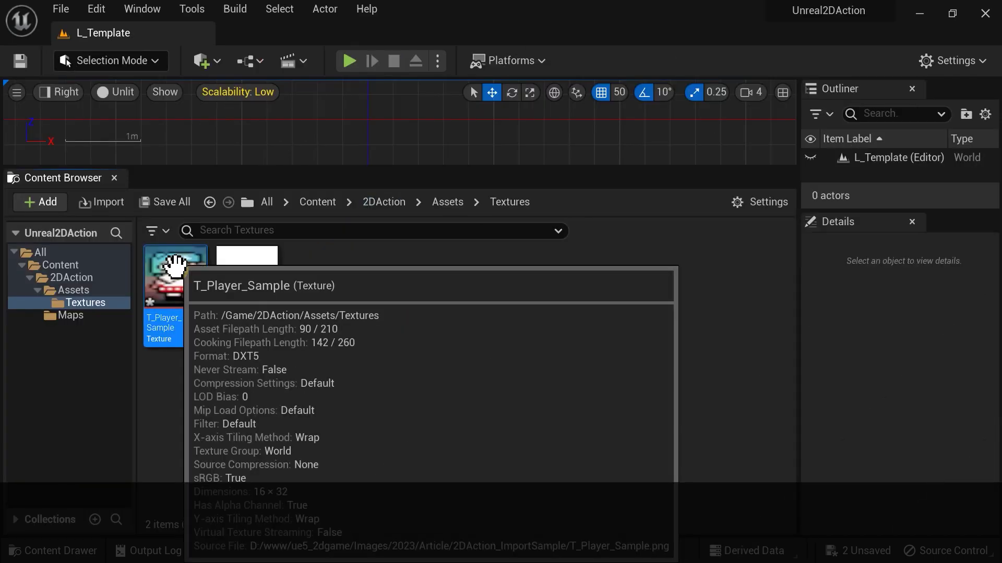
Apply Sprite Actions > Apply Paper2D Texture Settings to T_Player_Sample, then reopen it.
right_click(169, 266)
mouse_move(293, 247)
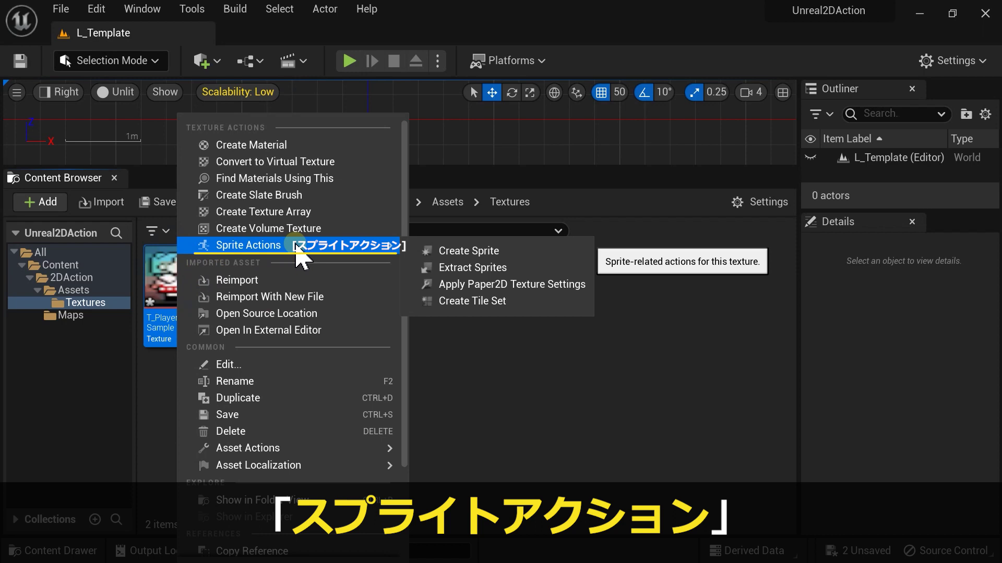
click(470, 286)
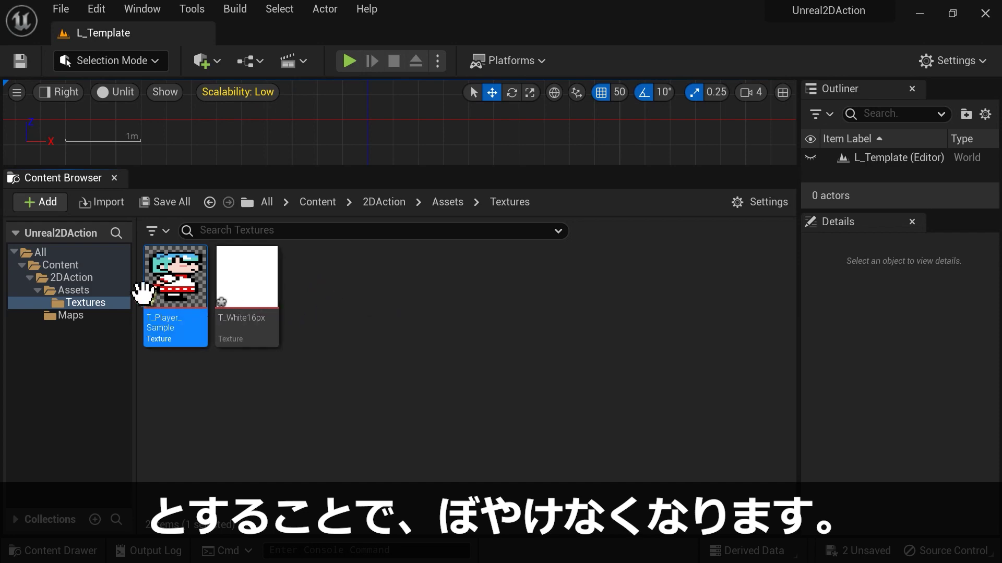
double_click(201, 311)
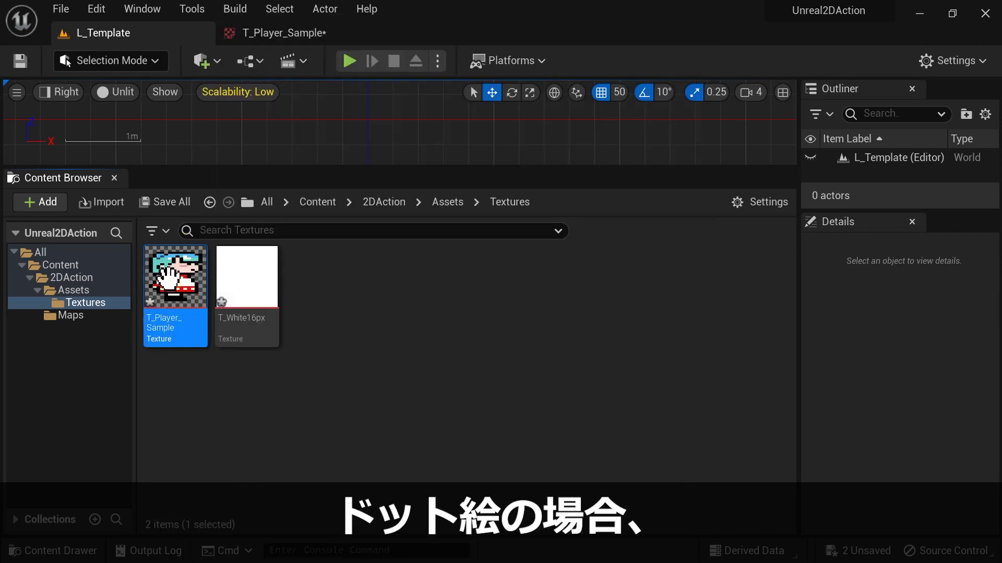
Widen the Details panel and set T_Player_Sample's Mip Gen Settings to NoMipmaps.
scroll(593, 156, up, 10)
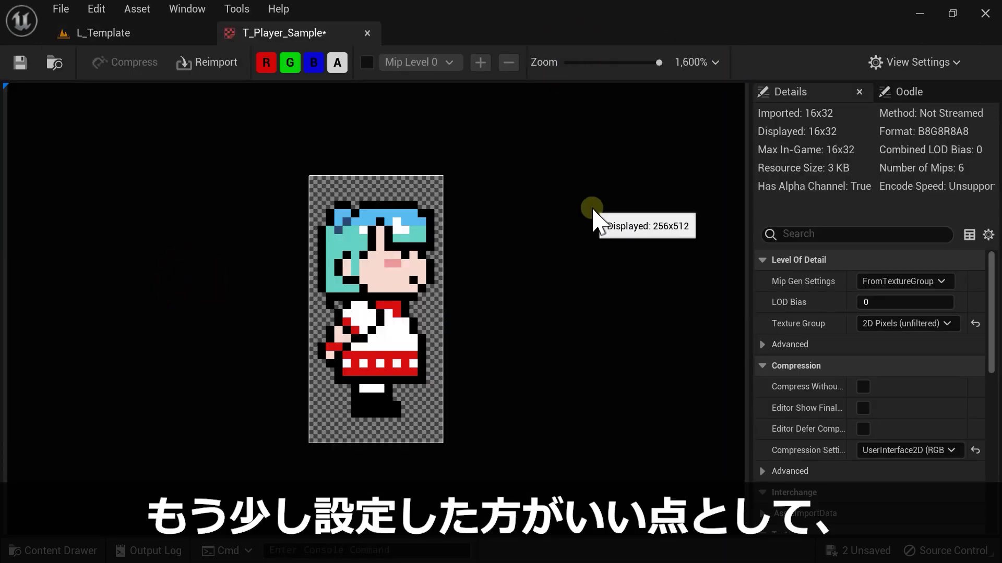
drag(747, 213, 567, 222)
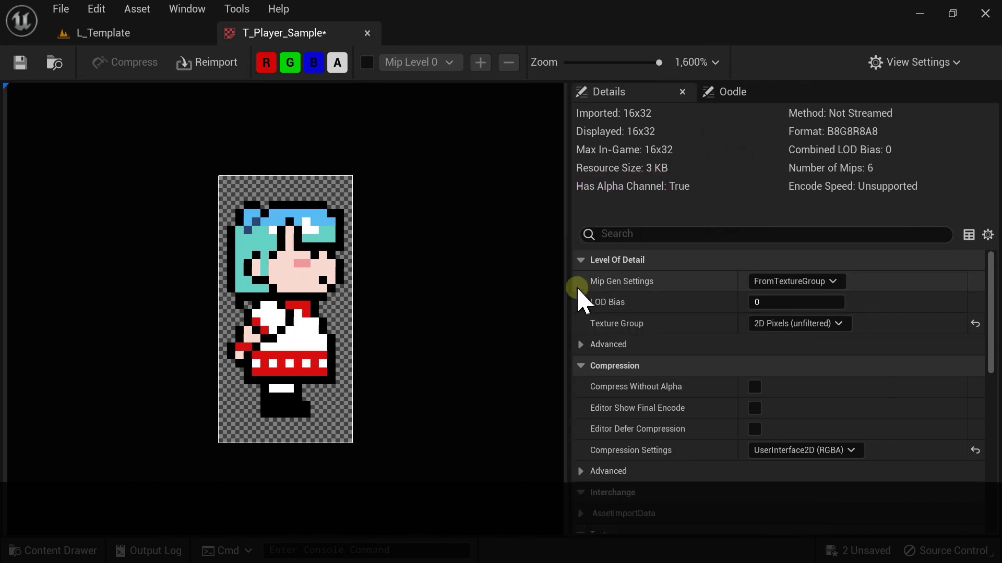
click(830, 284)
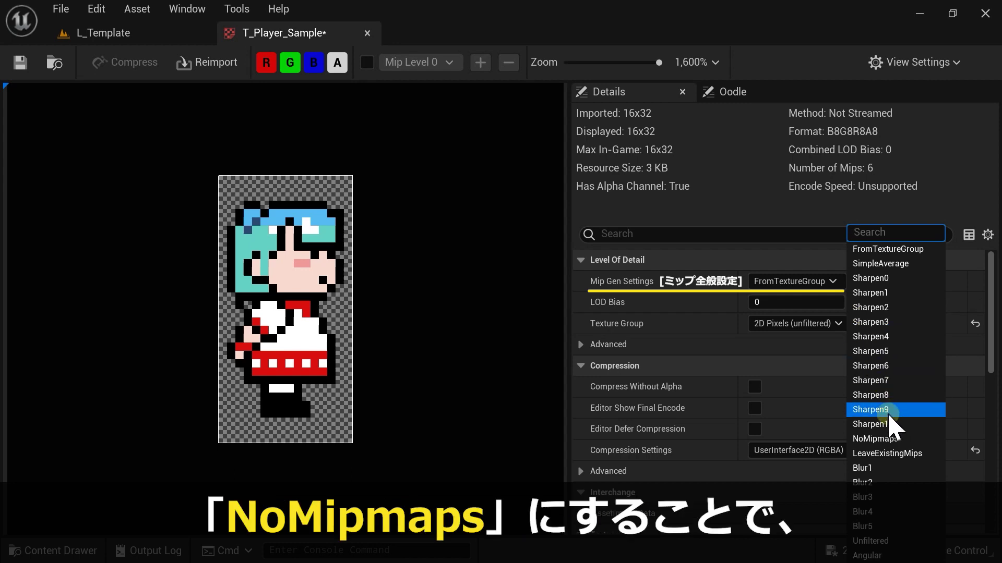
click(887, 439)
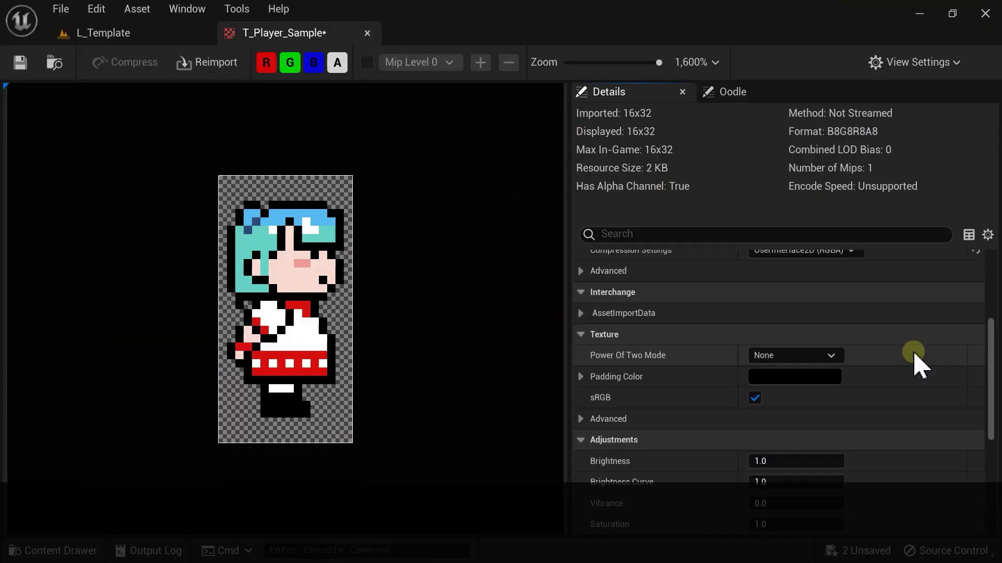
Under Texture Advanced, change T_Player_Sample's Filter from Default to Nearest.
click(585, 371)
scroll(669, 373, down, 2)
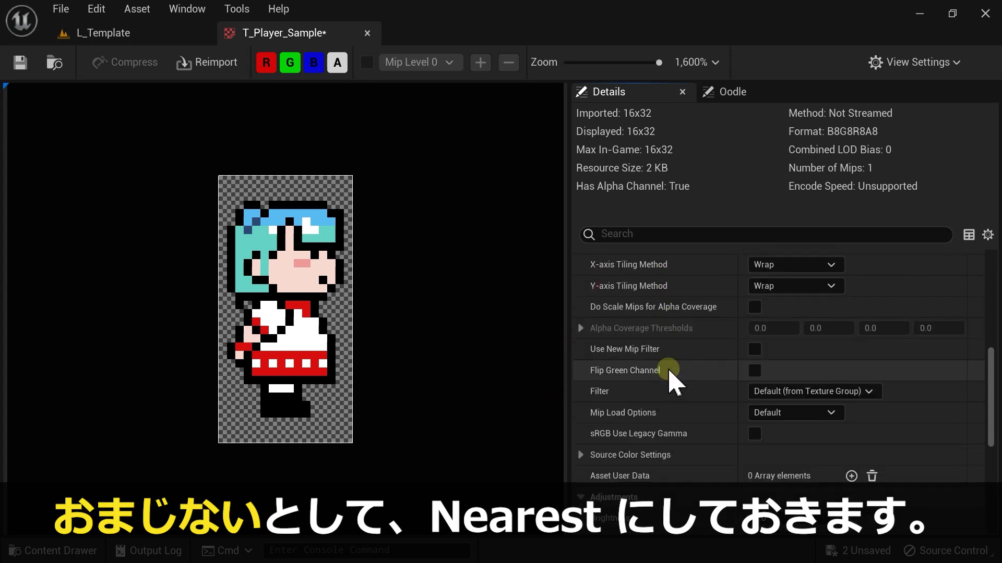
click(835, 366)
click(767, 385)
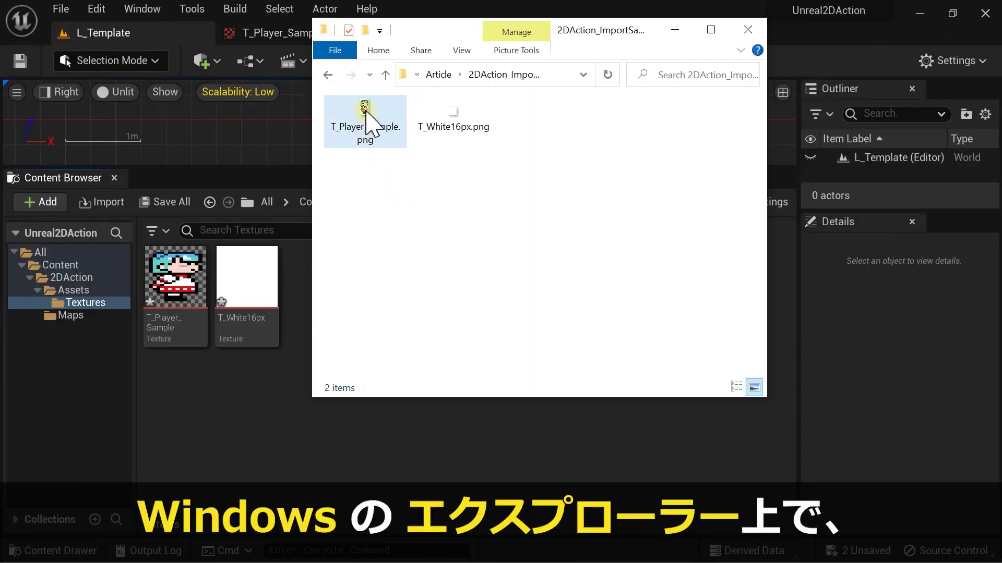
Check T_Player_Sample.png's bit depth of 32 in Properties > Details.
right_click(365, 112)
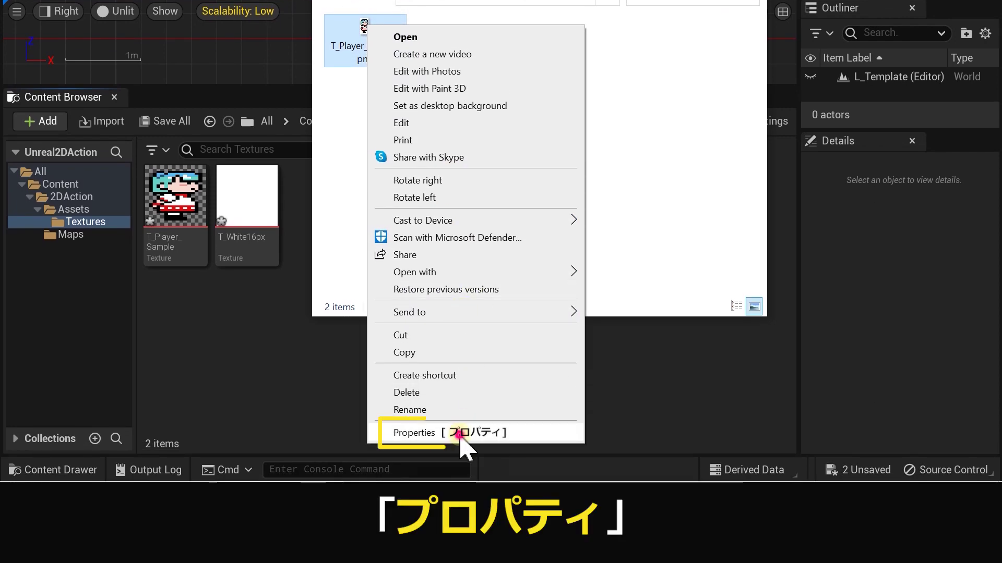
click(461, 435)
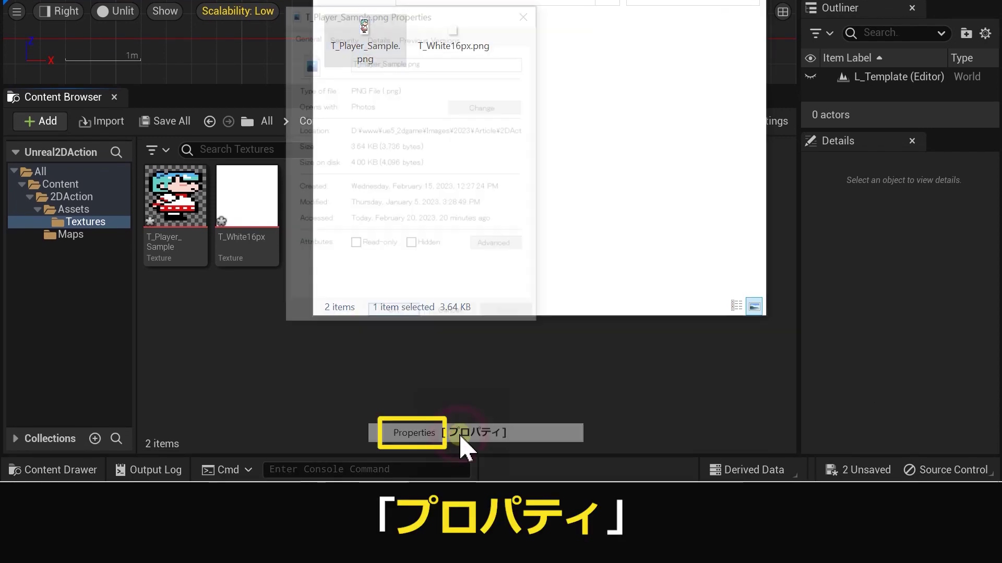
click(371, 116)
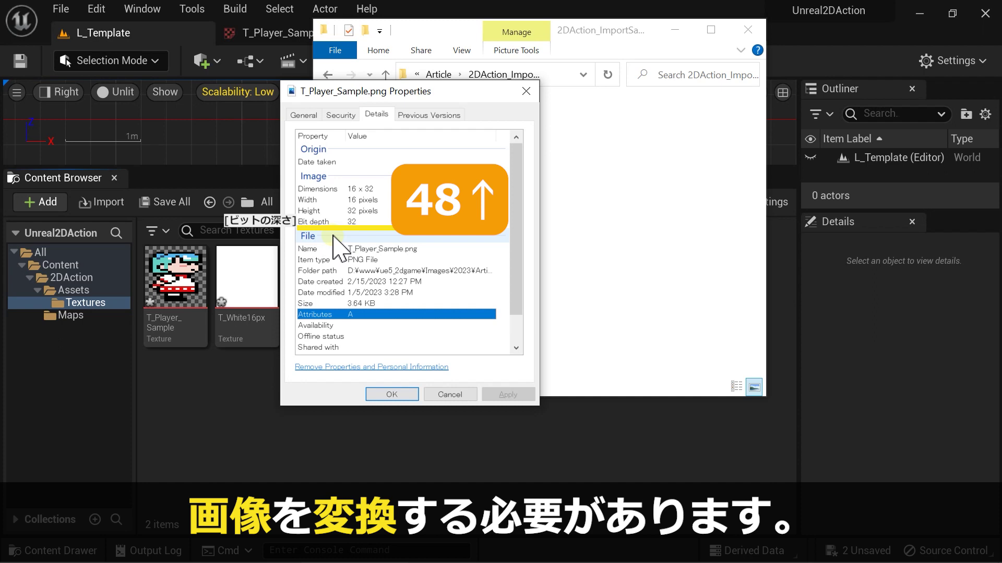
key(Escape)
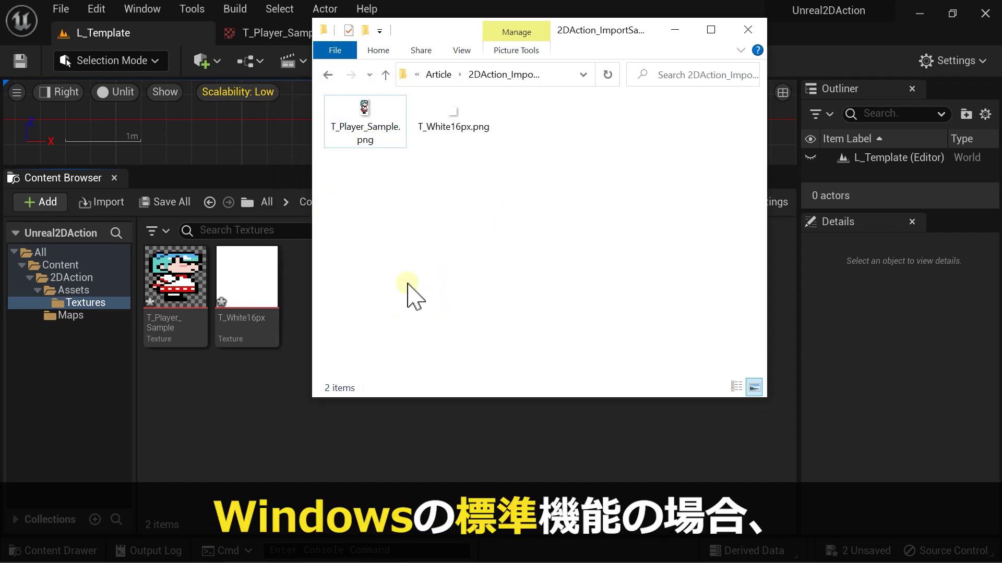
Open T_Player_Sample.png with Snip & Sketch.
right_click(364, 108)
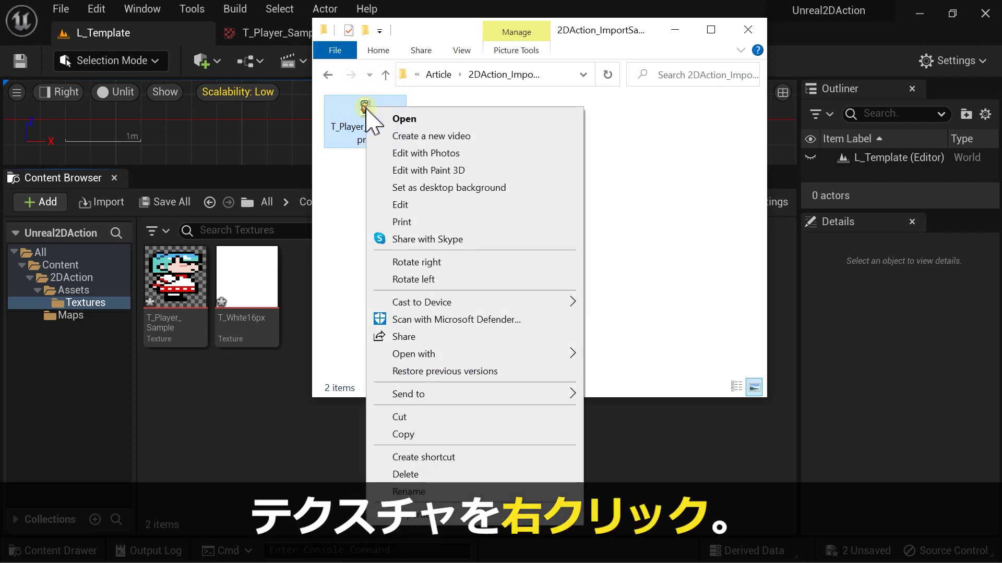
mouse_move(448, 356)
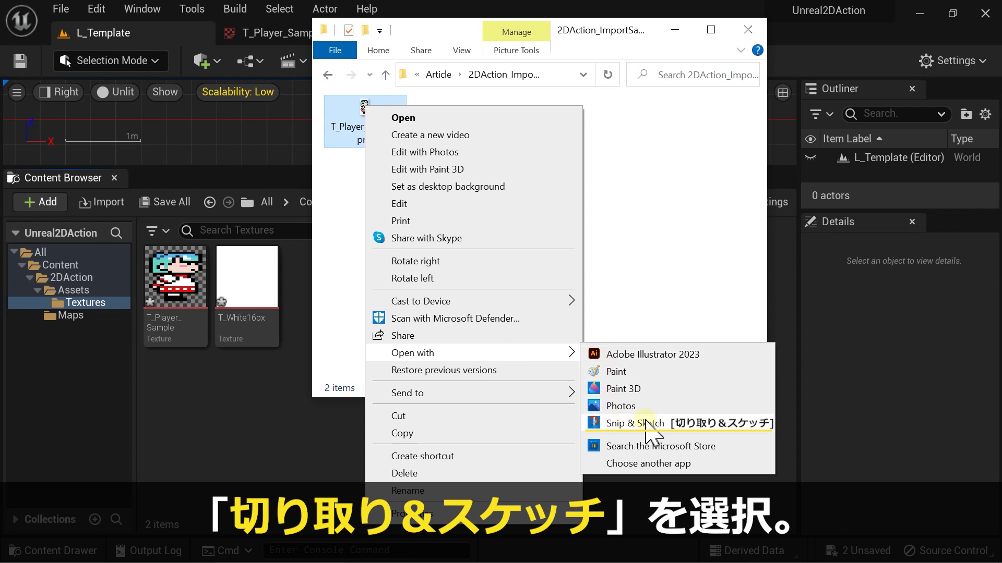
click(684, 432)
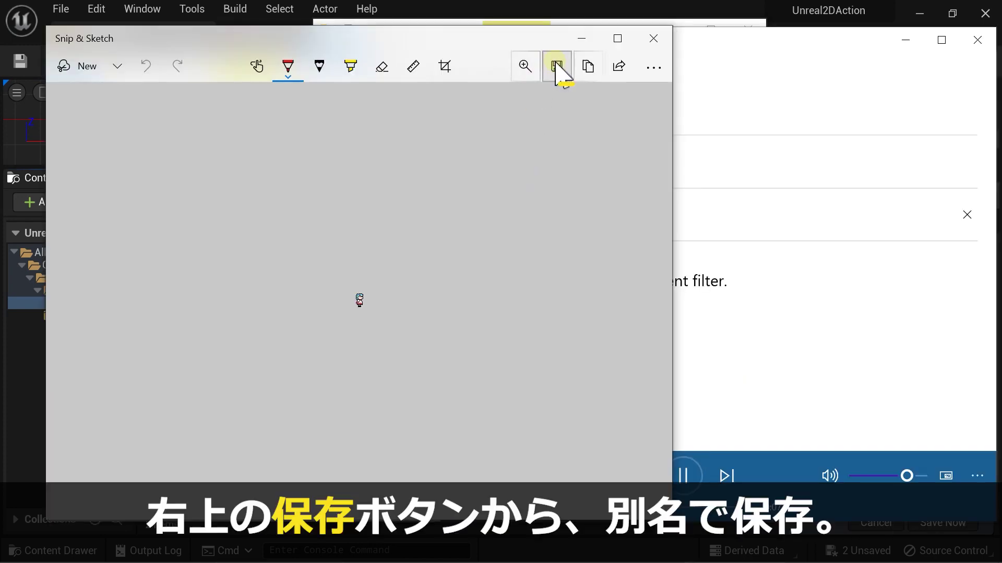
Save the sprite as T_Player_Sample_8.png in the same folder.
click(556, 67)
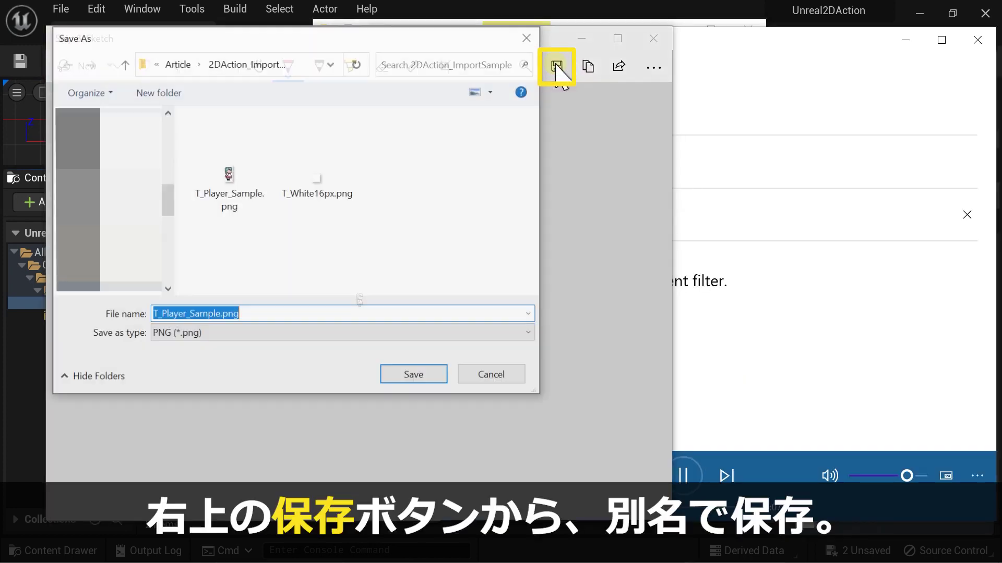
click(220, 315)
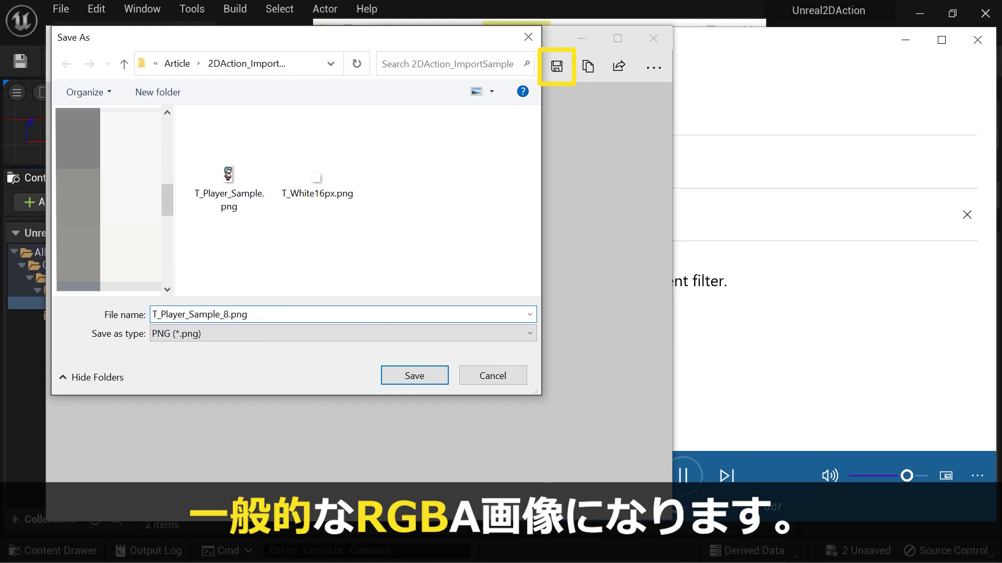
click(424, 379)
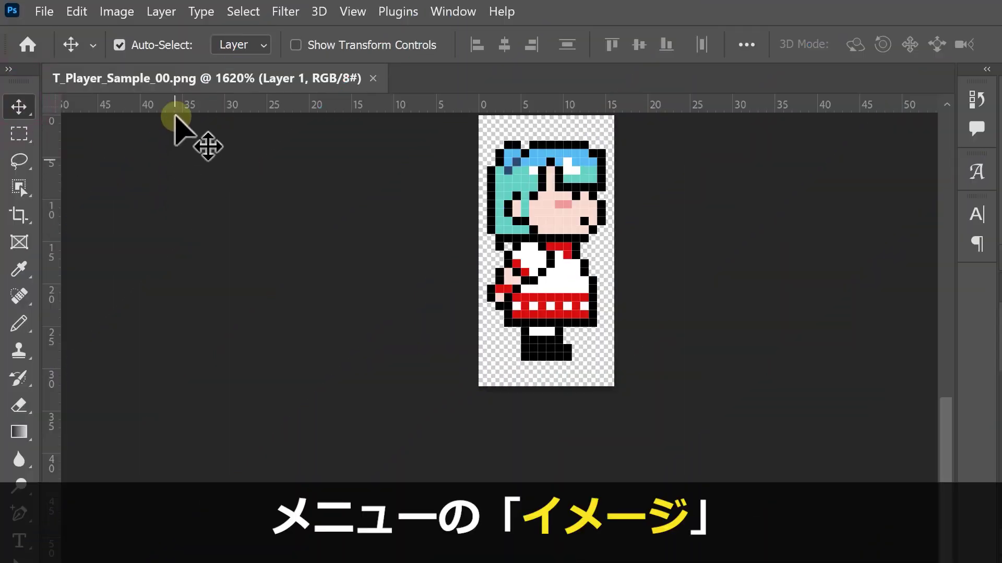
Confirm the sprite image is set to RGB Color mode at 8 Bits/Channel.
click(115, 15)
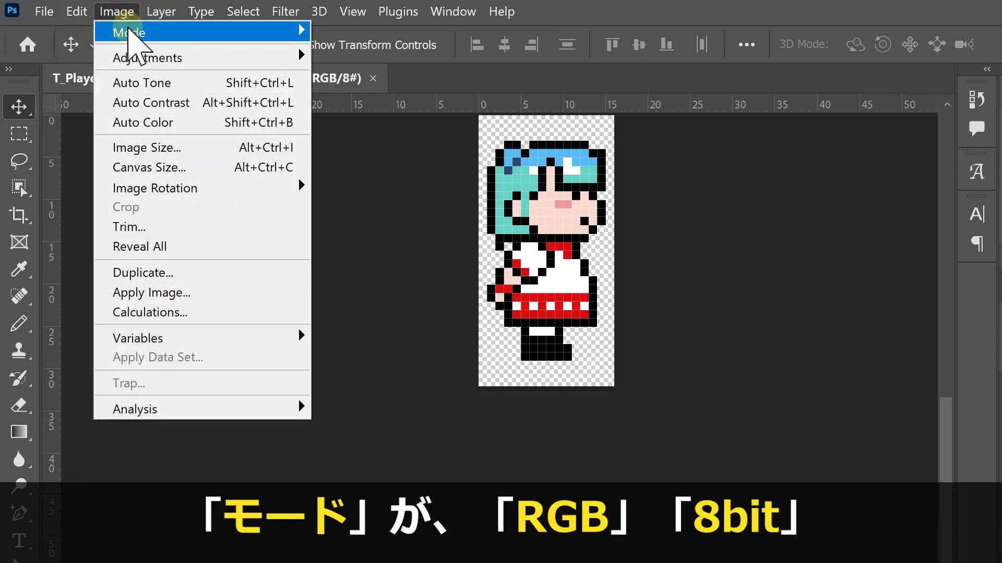
mouse_move(309, 29)
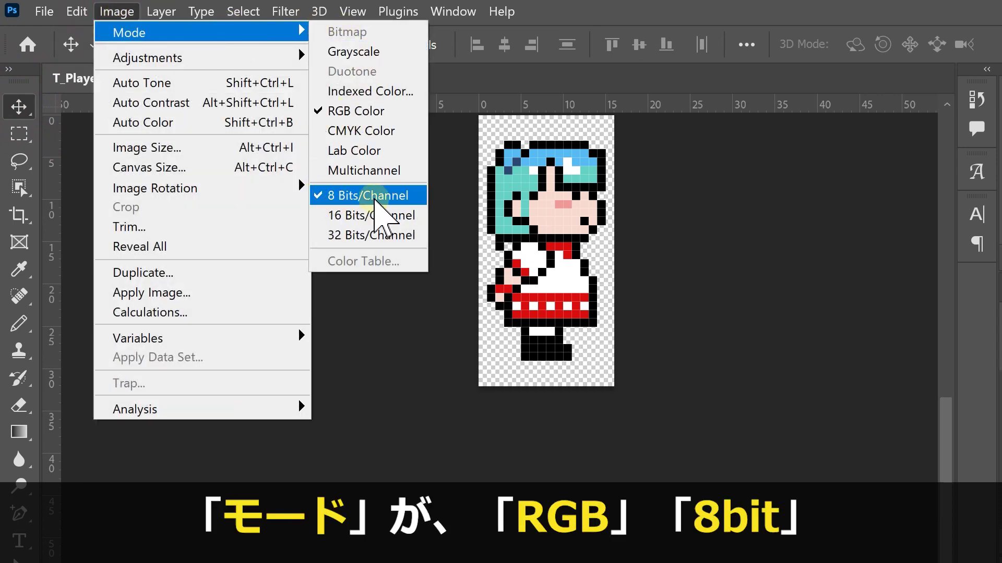
click(117, 11)
click(116, 12)
mouse_move(209, 32)
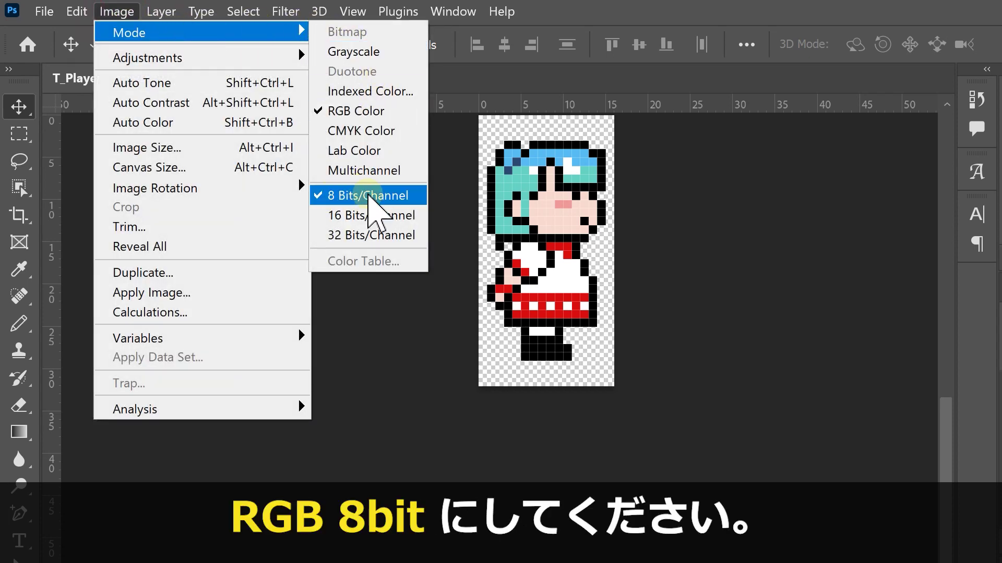
click(53, 10)
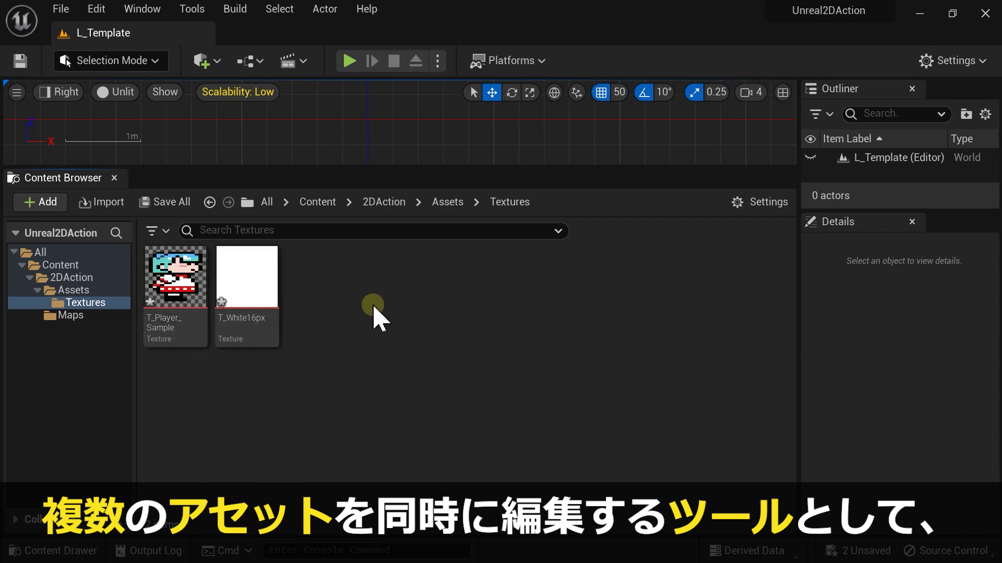
Open T_Player_Sample and T_White16px in the Property Matrix and inspect their Texture, ImportSettings and Adjustments groups.
click(194, 286)
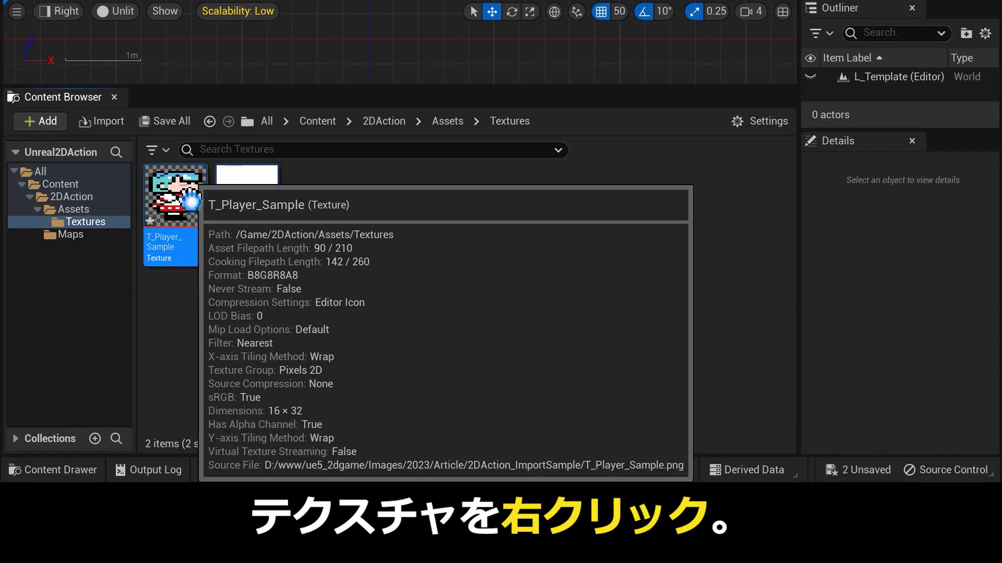
right_click(193, 285)
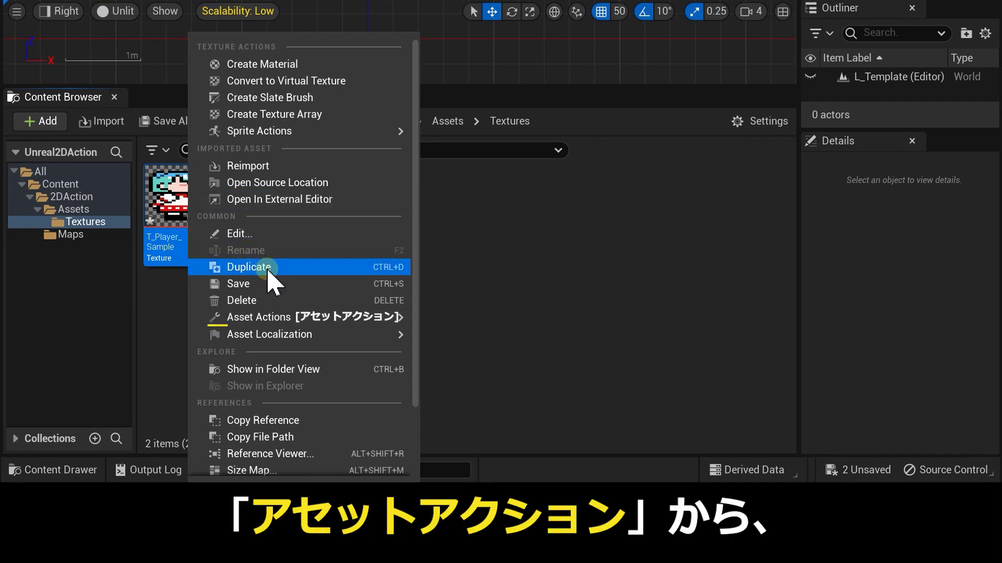
mouse_move(282, 318)
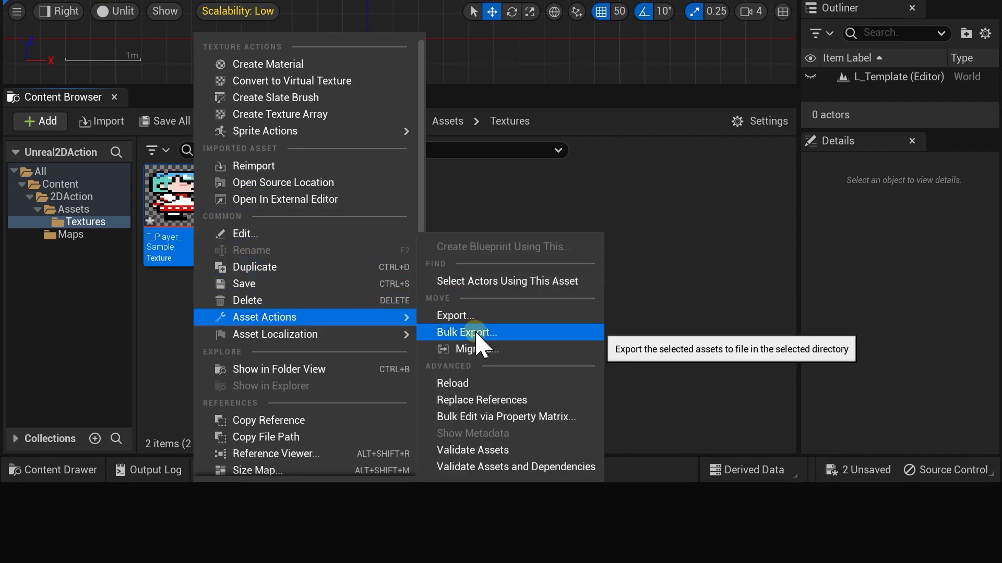
click(510, 421)
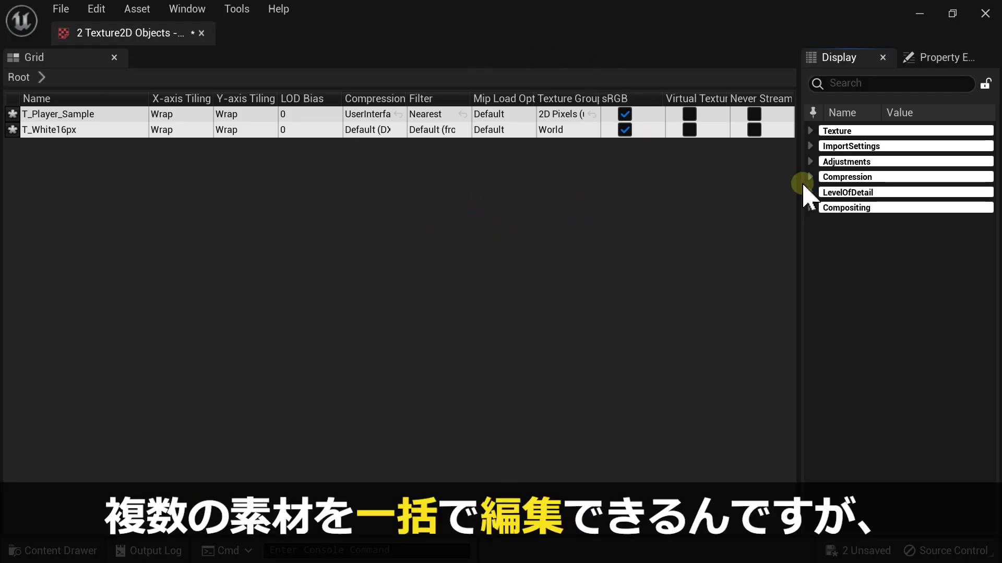
drag(801, 219, 544, 196)
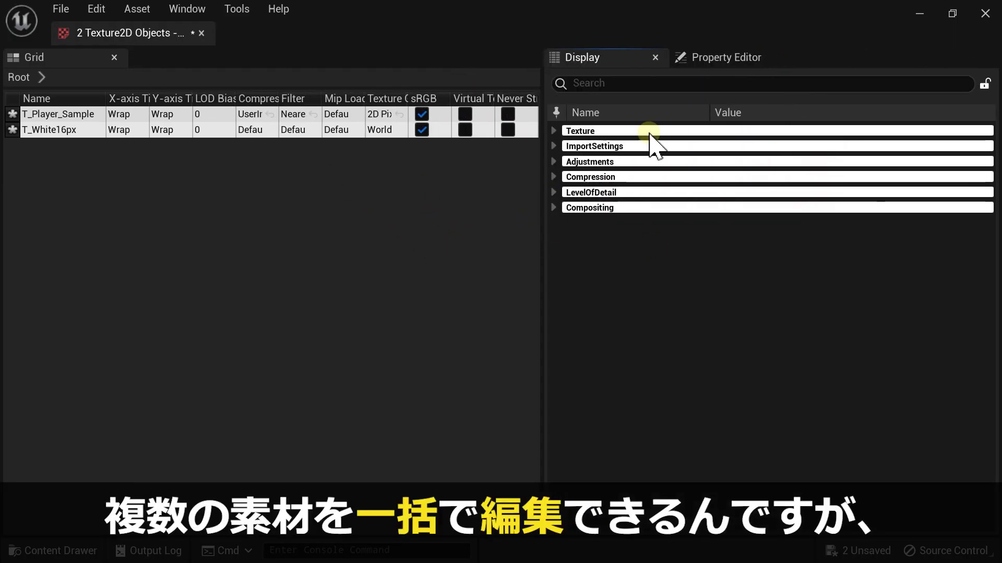
click(554, 131)
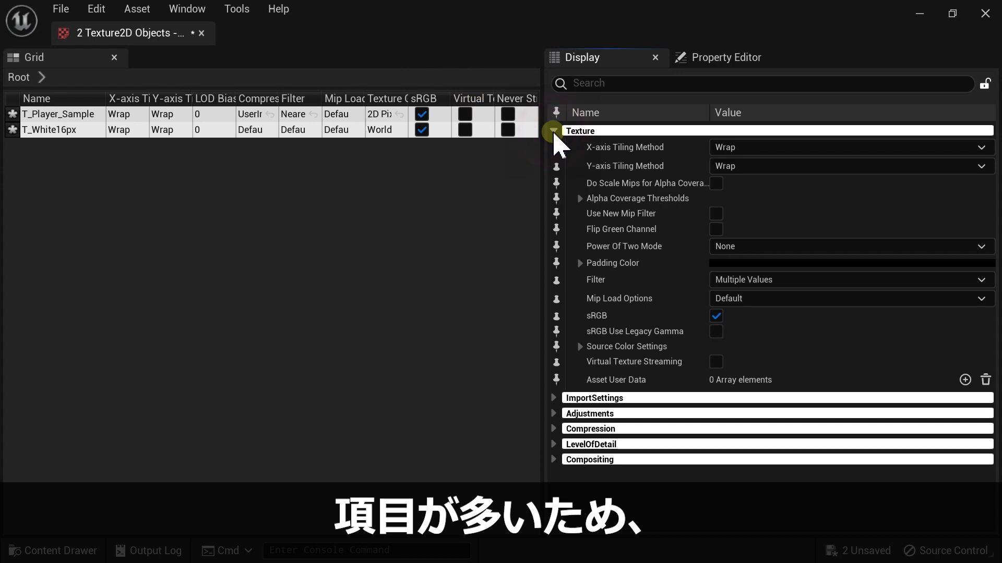
click(554, 131)
click(554, 147)
click(553, 147)
click(554, 162)
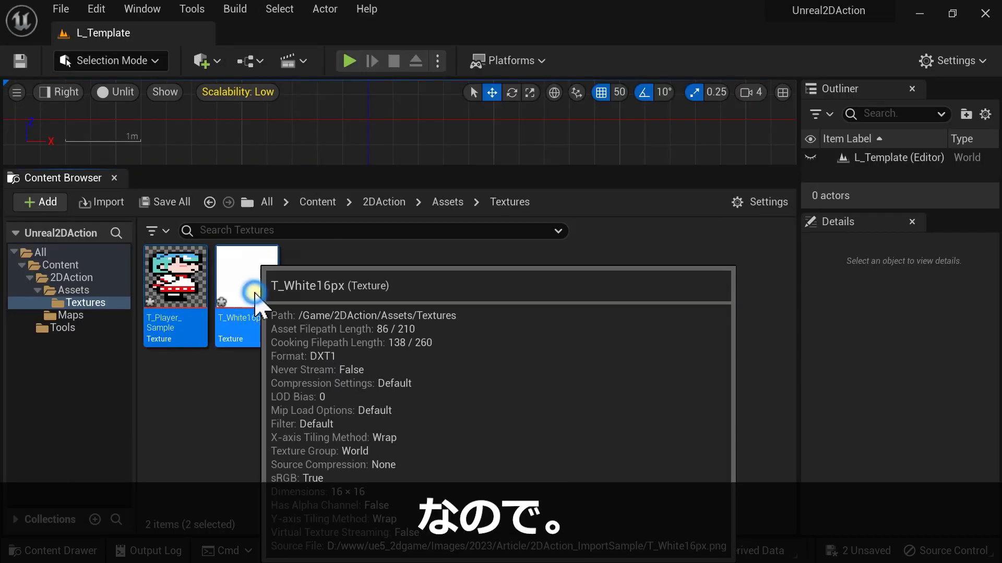
Run the New Paper 2DSettings scripted asset action on both selected textures.
right_click(232, 316)
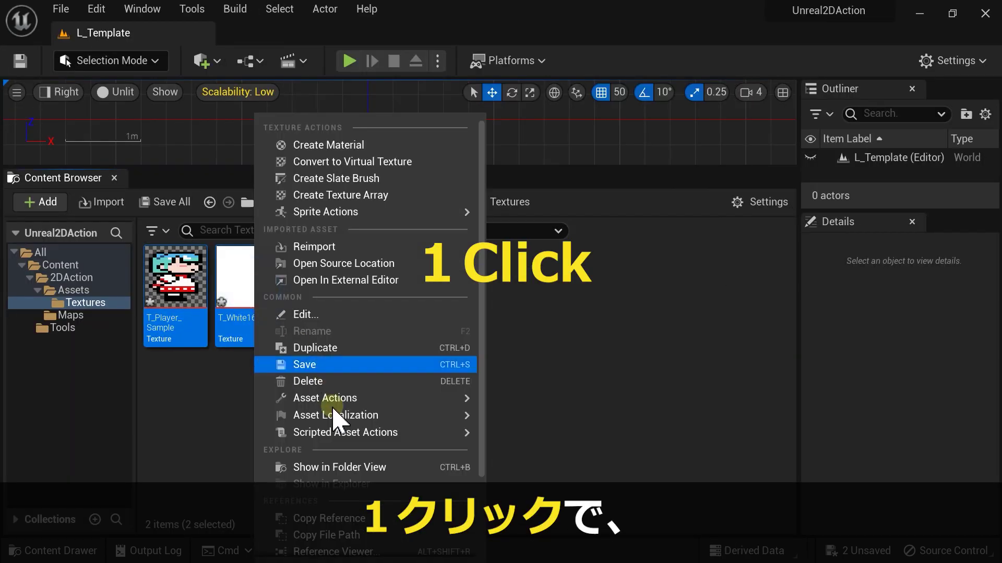
mouse_move(459, 434)
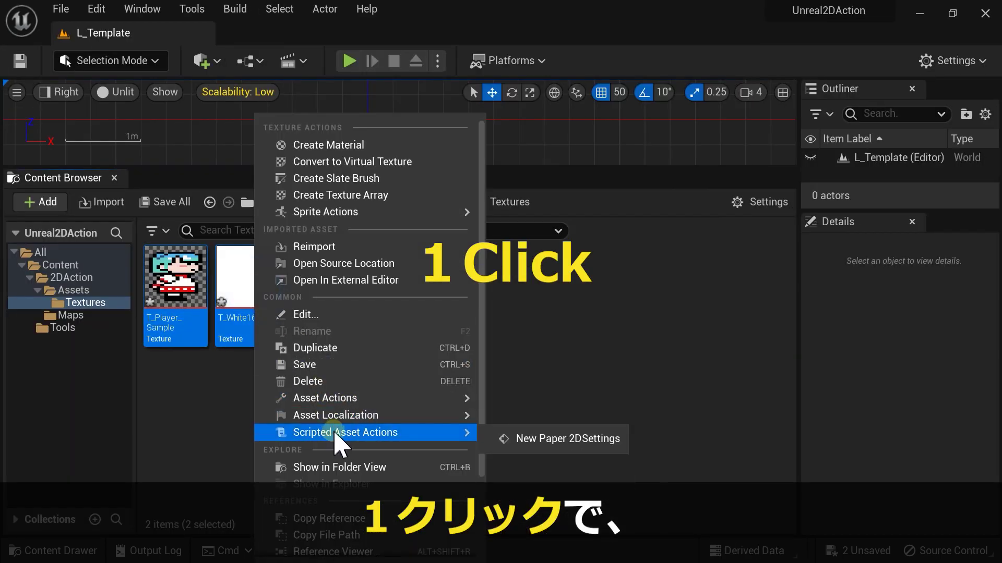
click(547, 441)
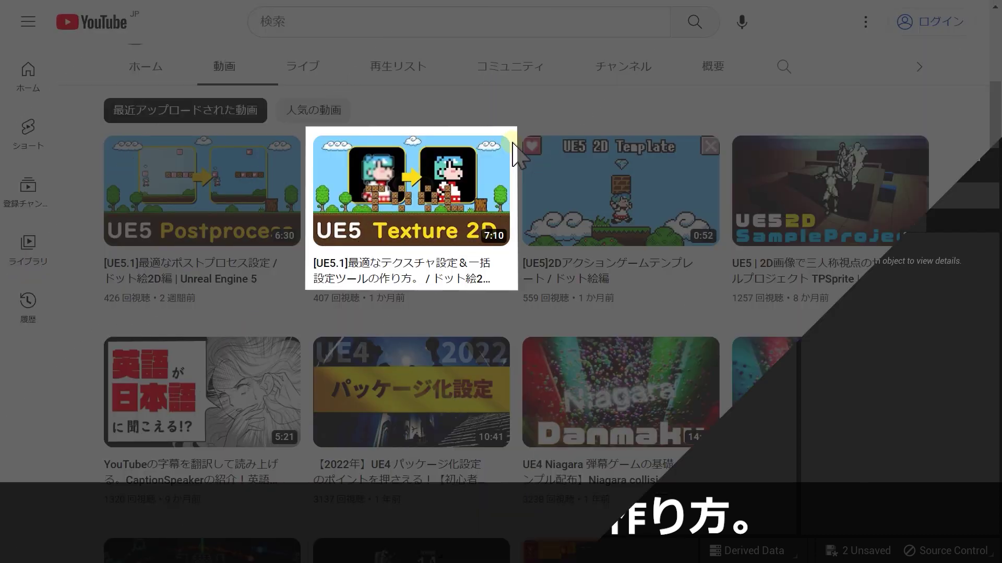
mouse_move(326, 190)
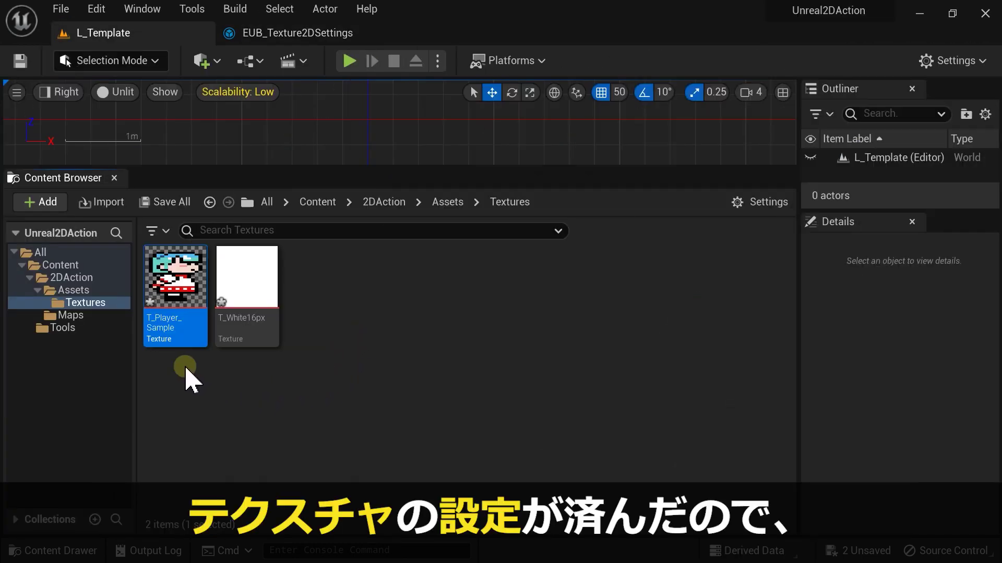
mouse_move(172, 271)
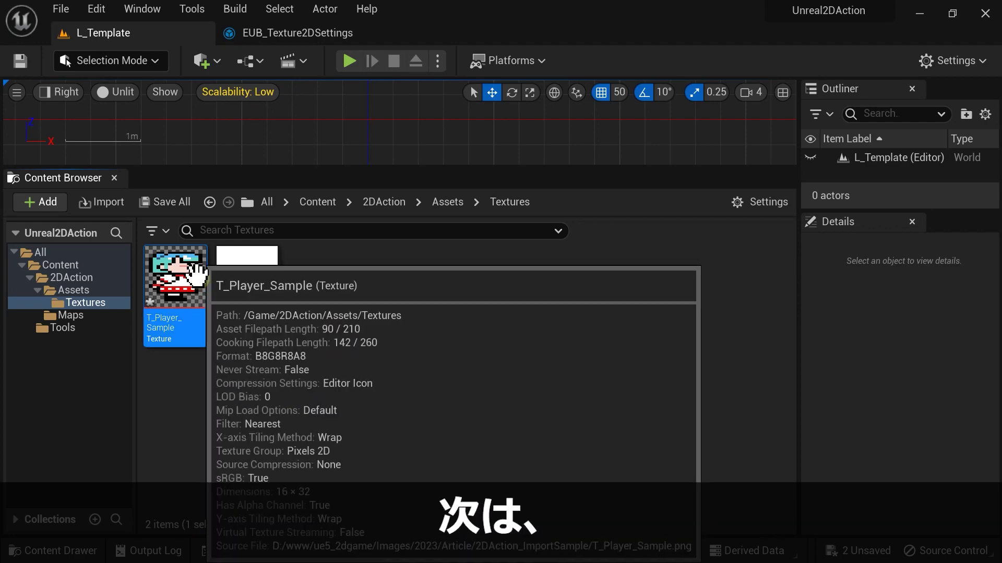